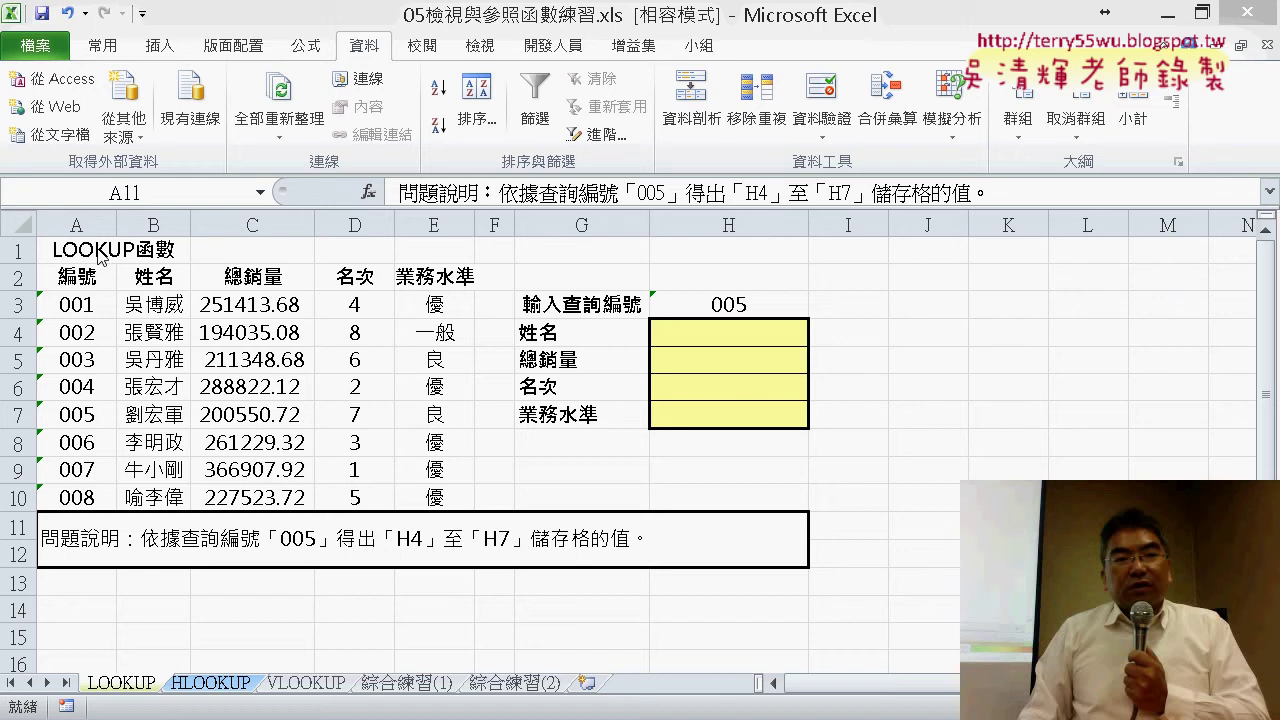
Select the data table A2:E10 and ink a dividing line and an arrow at the formula bar
drag(62, 274, 430, 507)
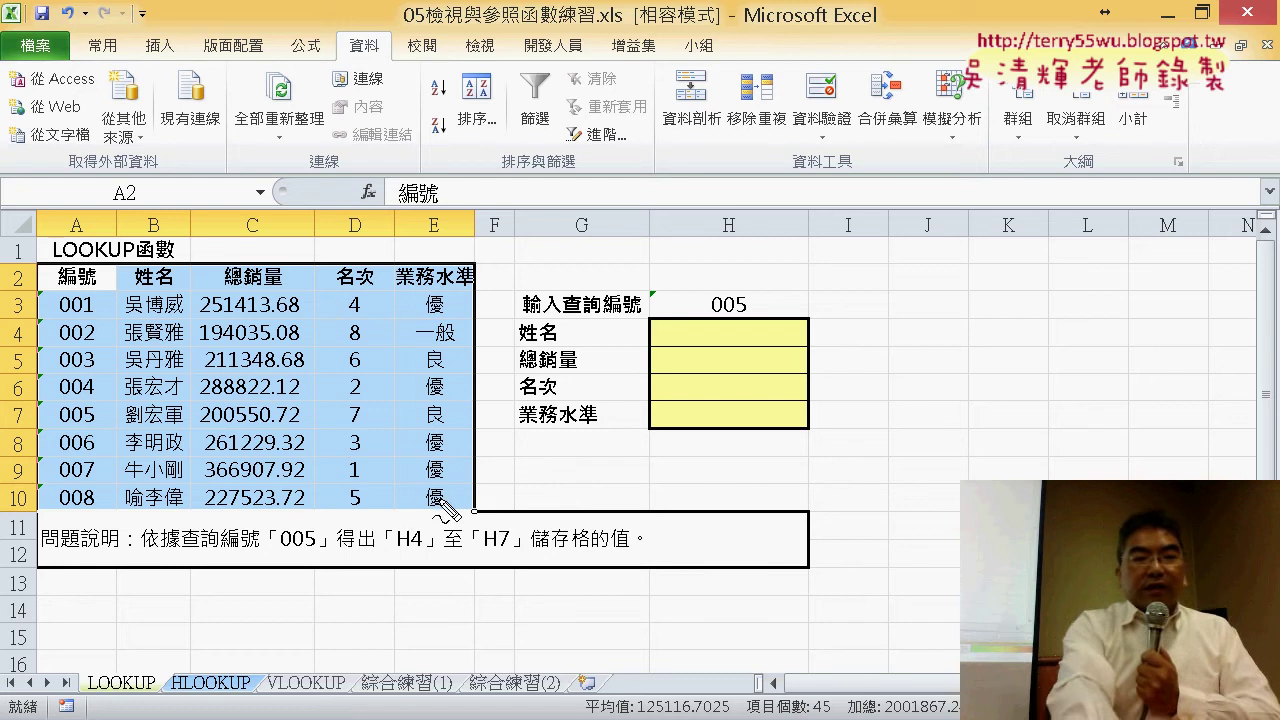
drag(498, 180, 485, 641)
mouse_move(497, 210)
mouse_down()
mouse_move(355, 208)
mouse_move(372, 226)
mouse_up()
mouse_move(502, 181)
mouse_down()
mouse_move(650, 204)
mouse_move(616, 226)
mouse_up()
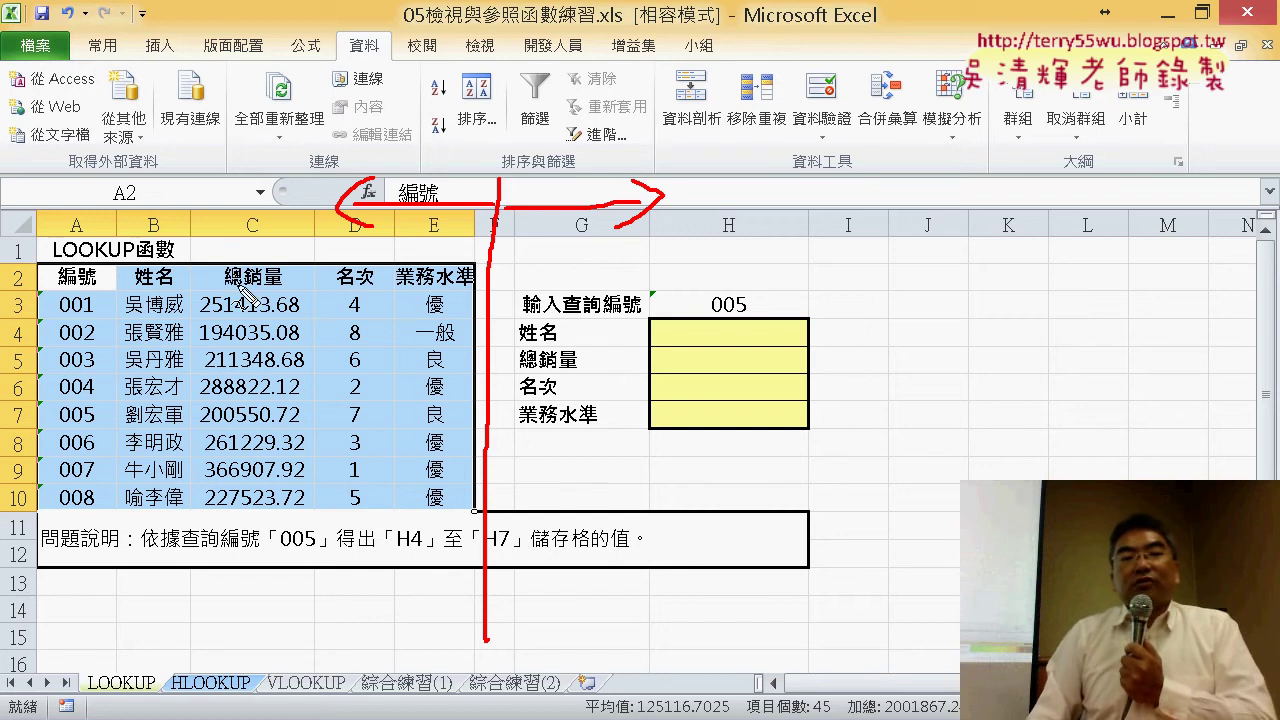
Circle ID 005 in H3 and A7, then draw red arrows from row 7's values to H4:H7
drag(742, 292, 765, 318)
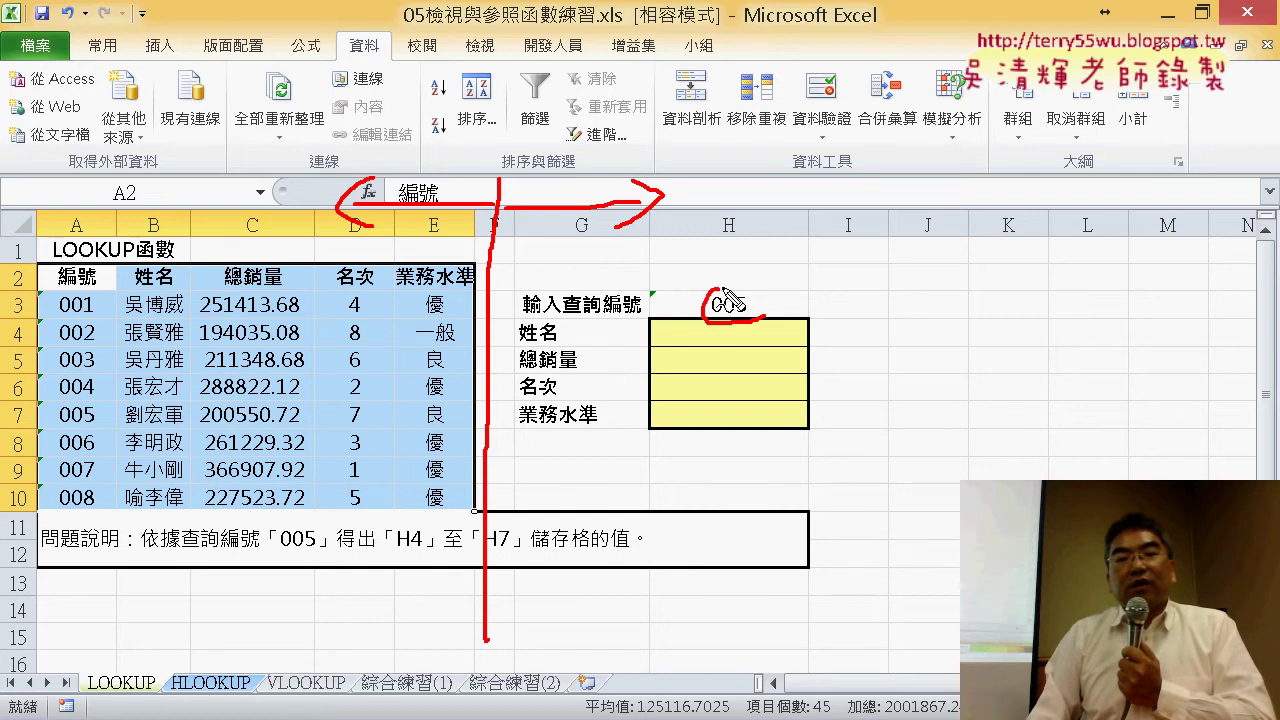
drag(70, 438, 105, 442)
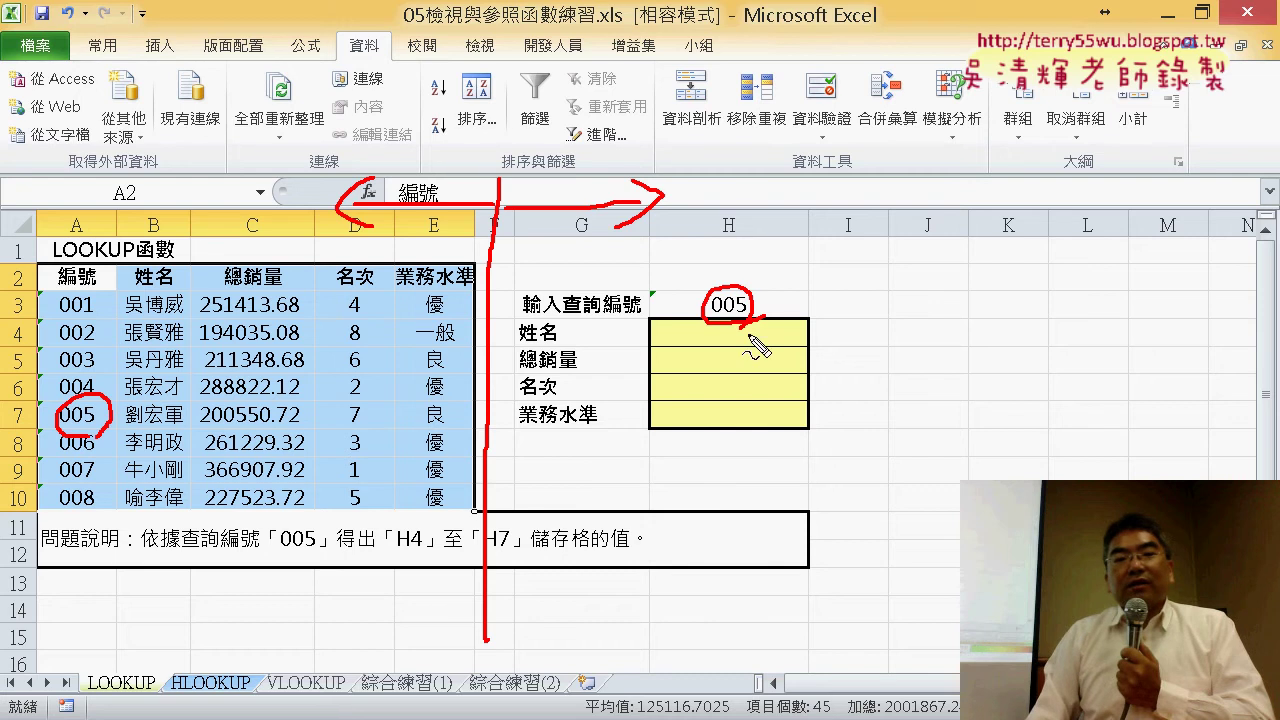
drag(728, 322, 746, 392)
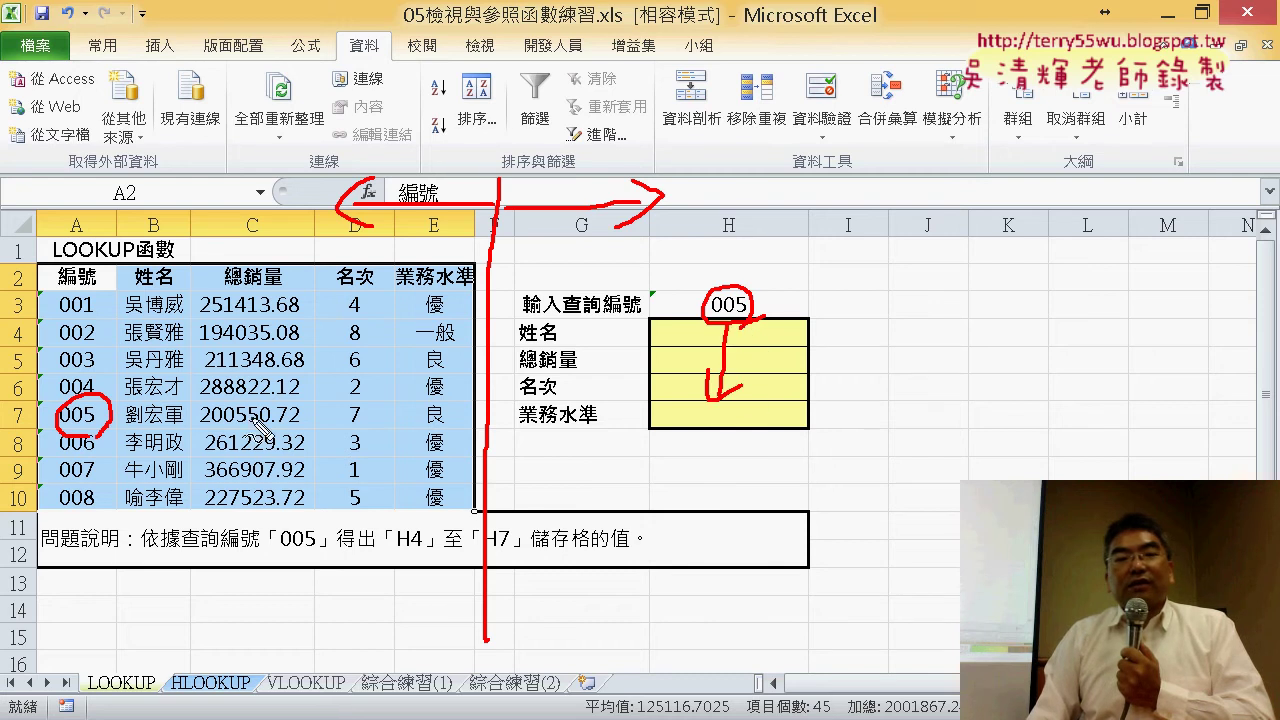
mouse_move(150, 425)
mouse_down()
mouse_move(350, 420)
mouse_move(332, 432)
mouse_up()
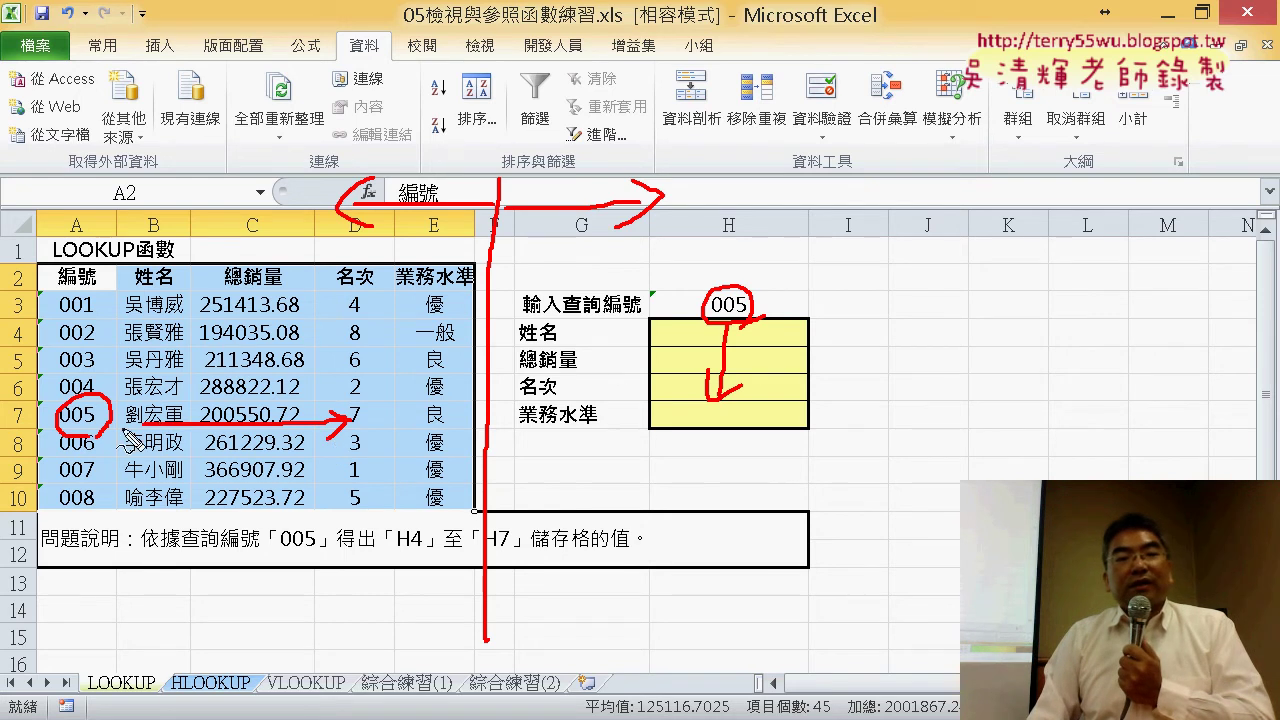
drag(165, 440, 188, 446)
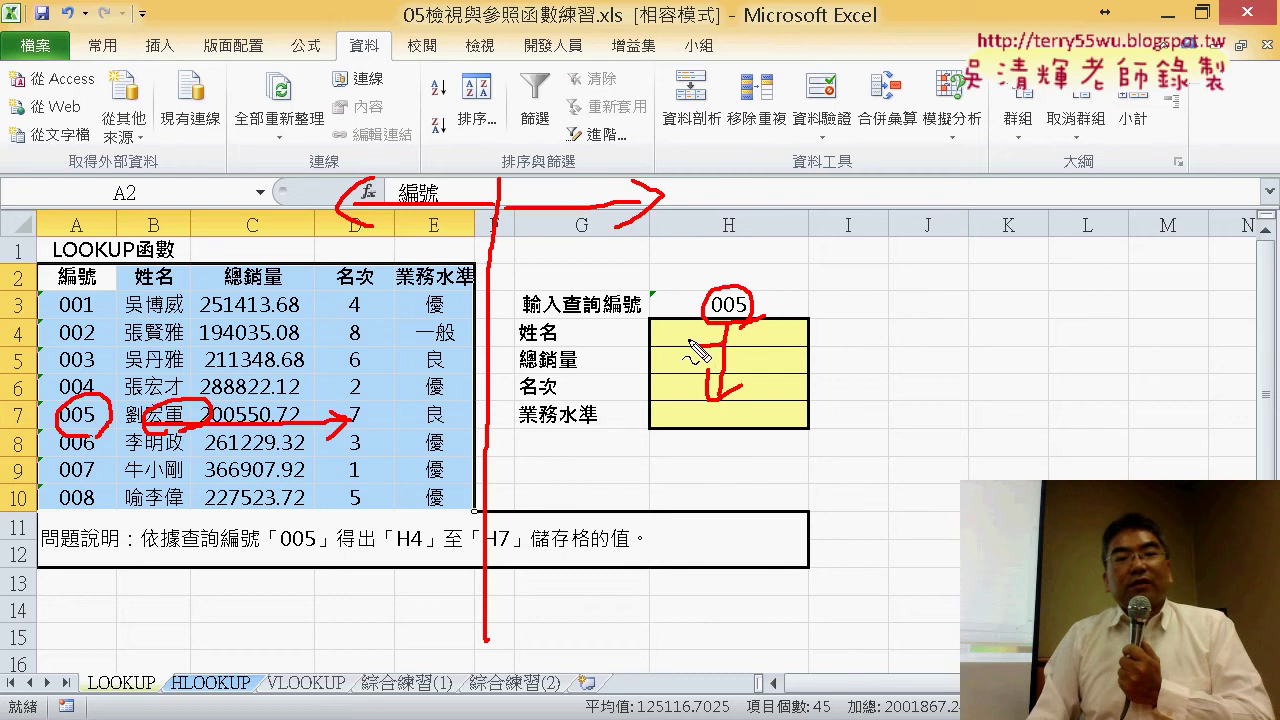
drag(697, 352, 765, 322)
drag(272, 440, 292, 450)
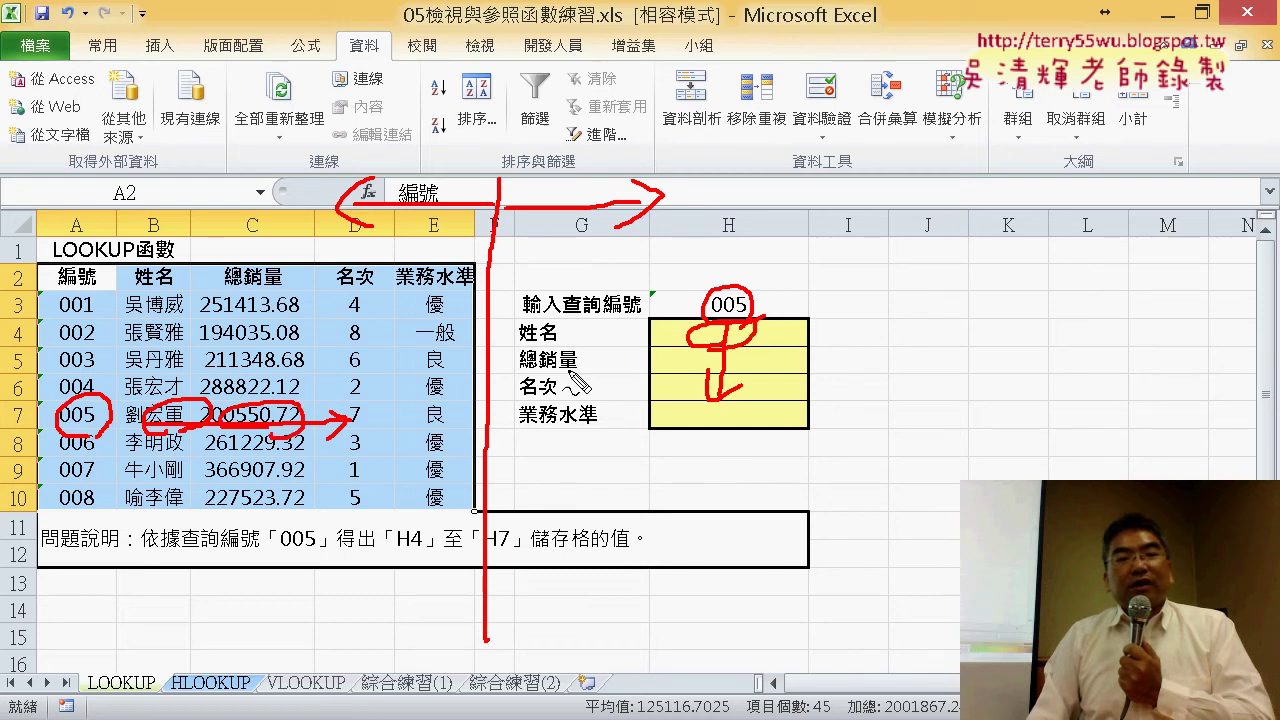
mouse_move(720, 350)
mouse_down()
mouse_move(718, 390)
mouse_move(737, 420)
mouse_move(766, 414)
mouse_move(712, 432)
mouse_up()
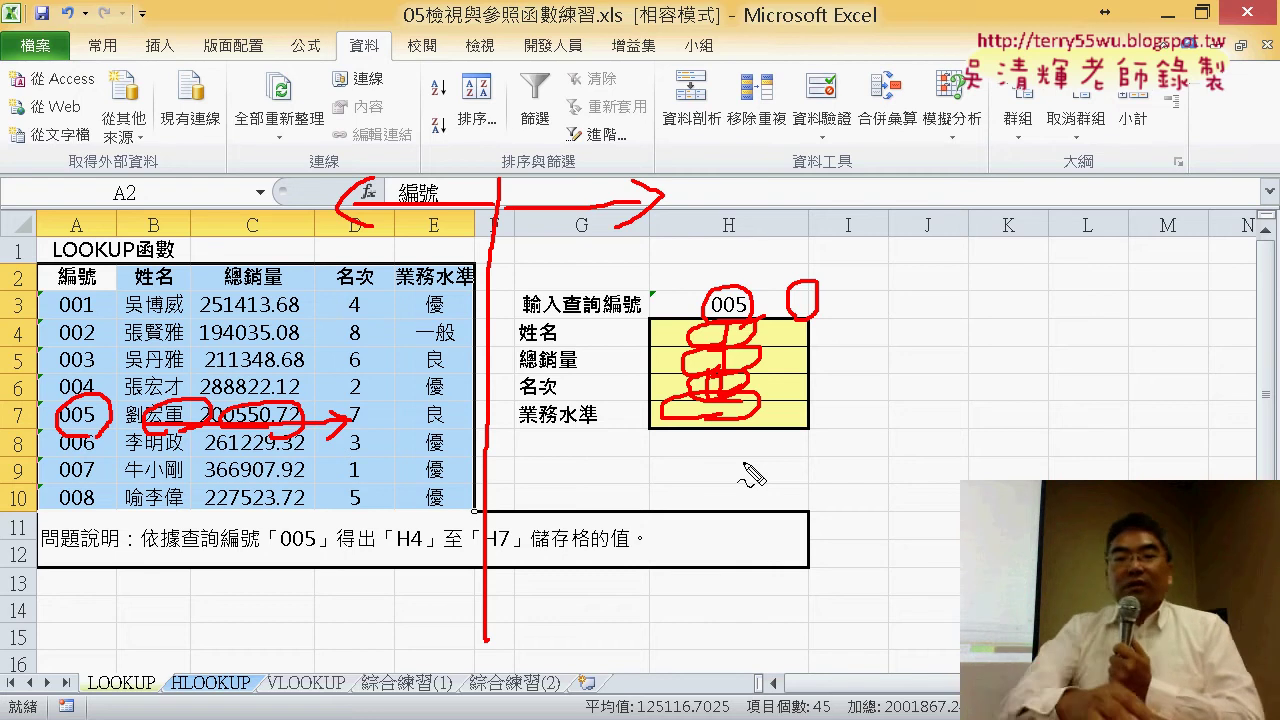
Exit the pen, select the ID column A2:A10 with its header, and show the 公式 tools
key(Escape)
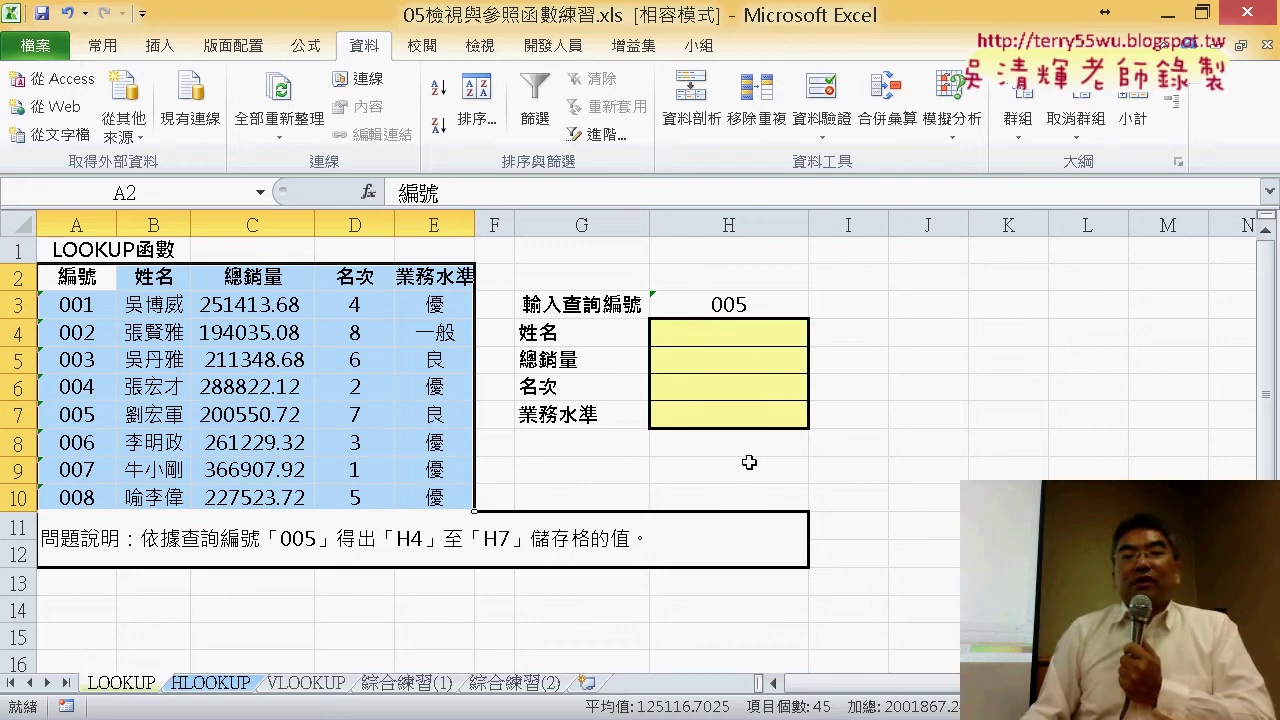
click(751, 305)
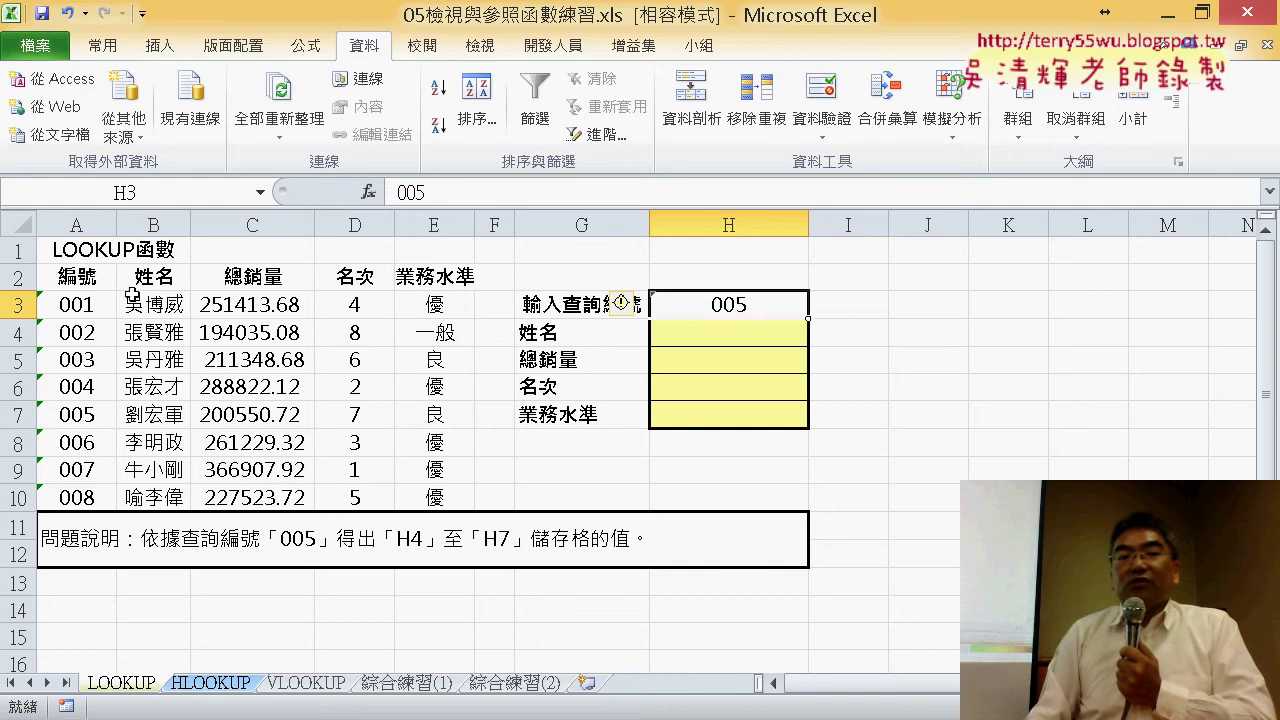
drag(77, 277, 80, 505)
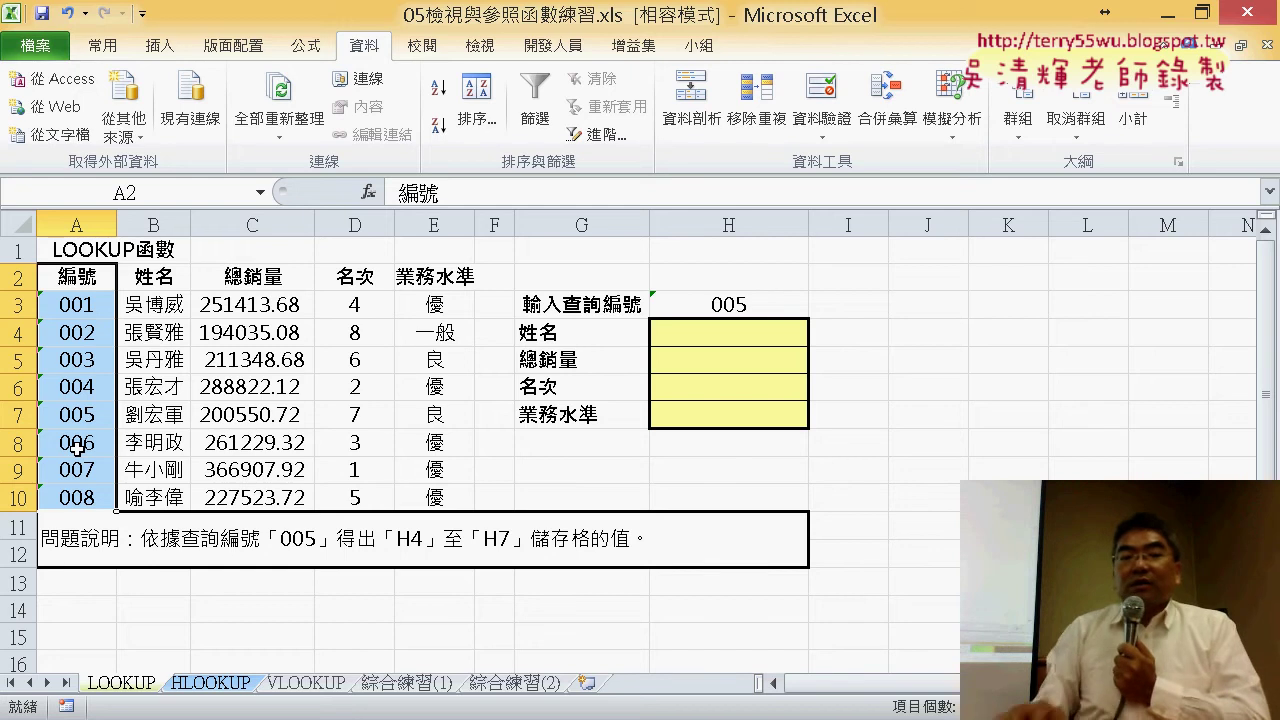
drag(86, 277, 76, 492)
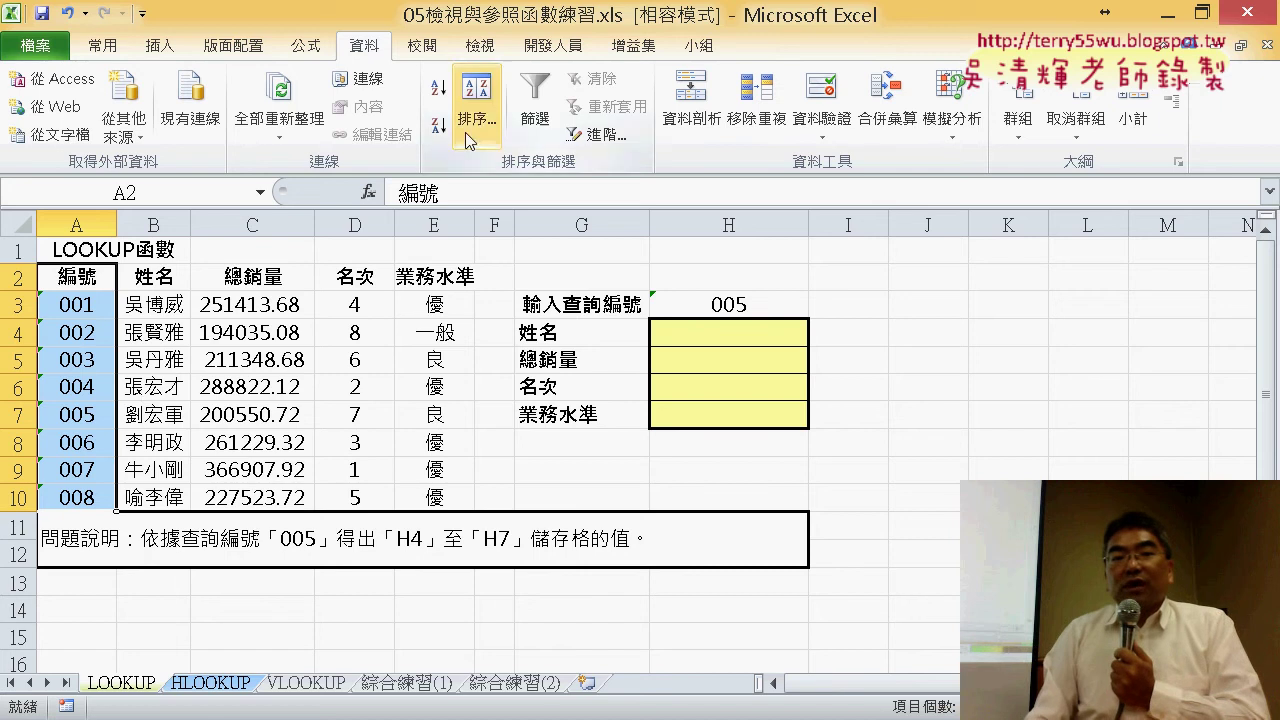
click(309, 50)
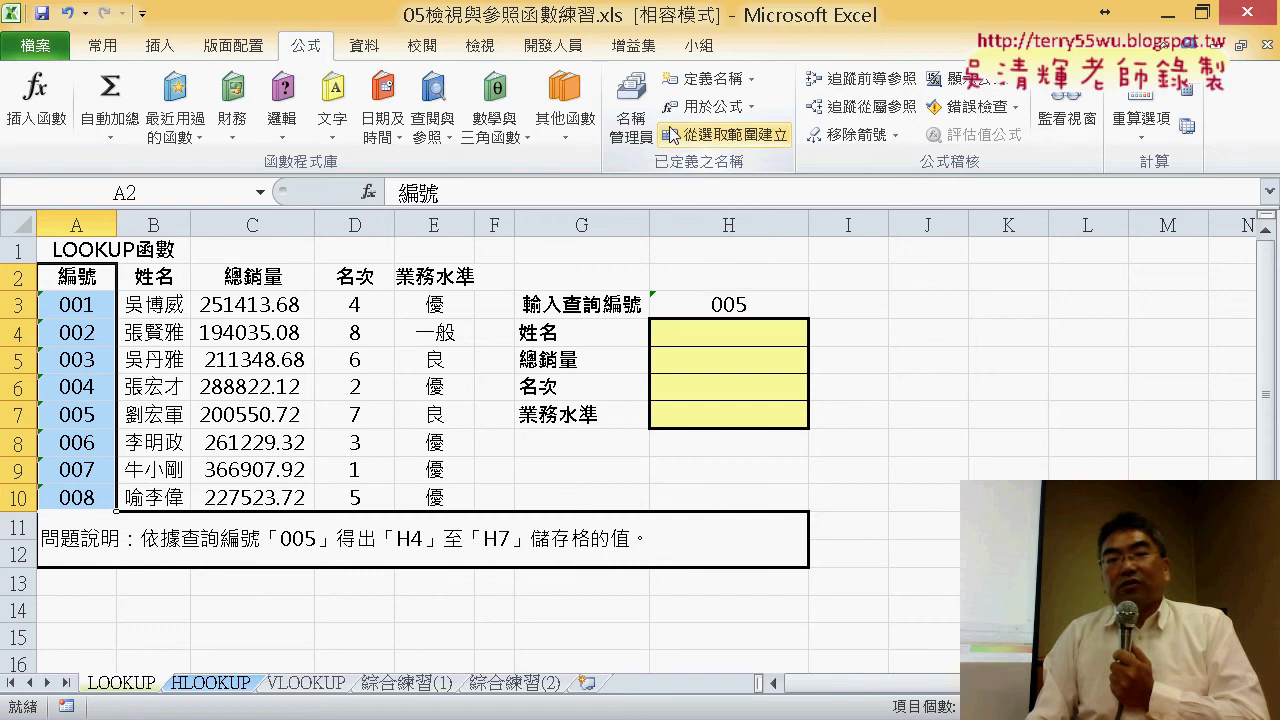
Create the name 編號 from the top-row header of the selected ID column
click(700, 136)
drag(883, 277, 190, 275)
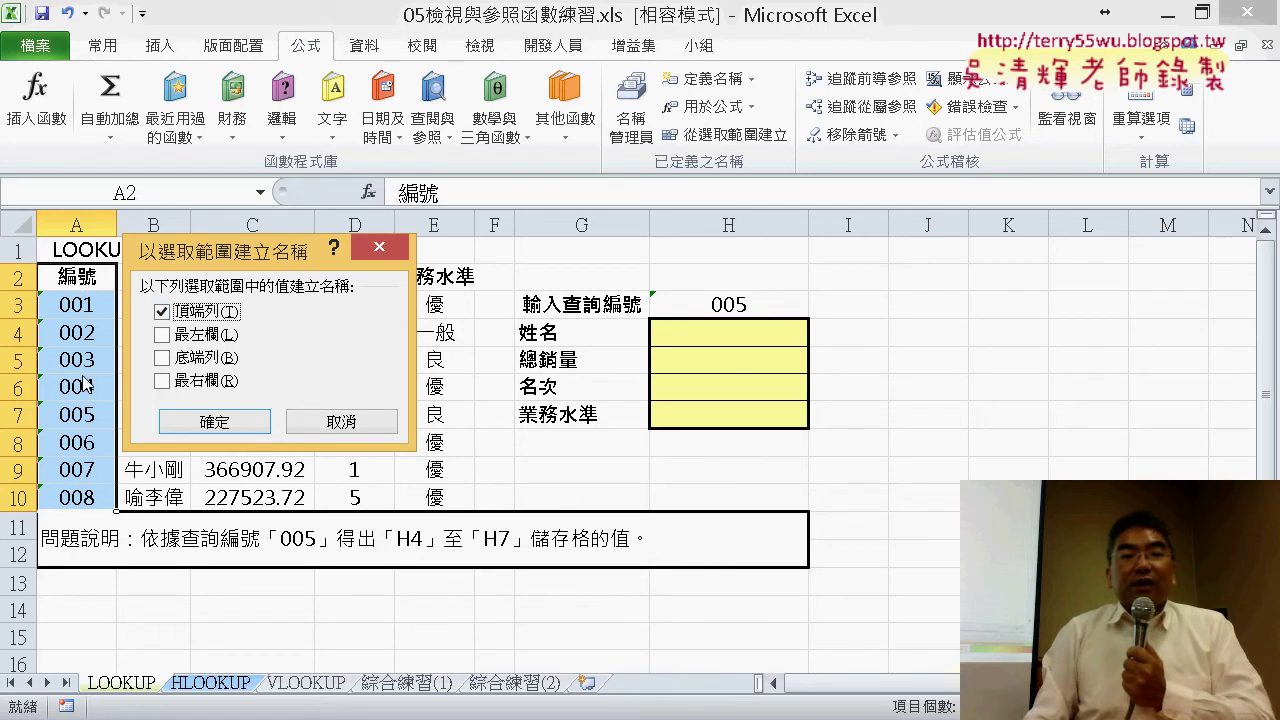
click(214, 421)
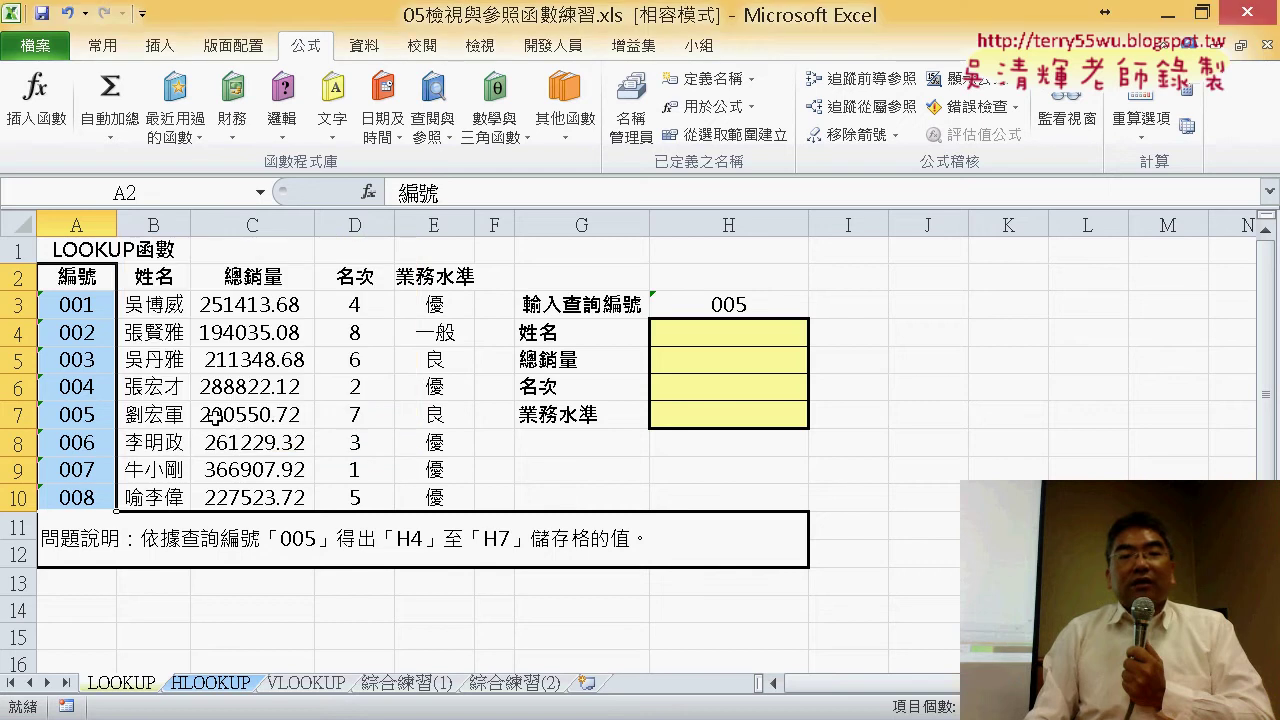
click(769, 304)
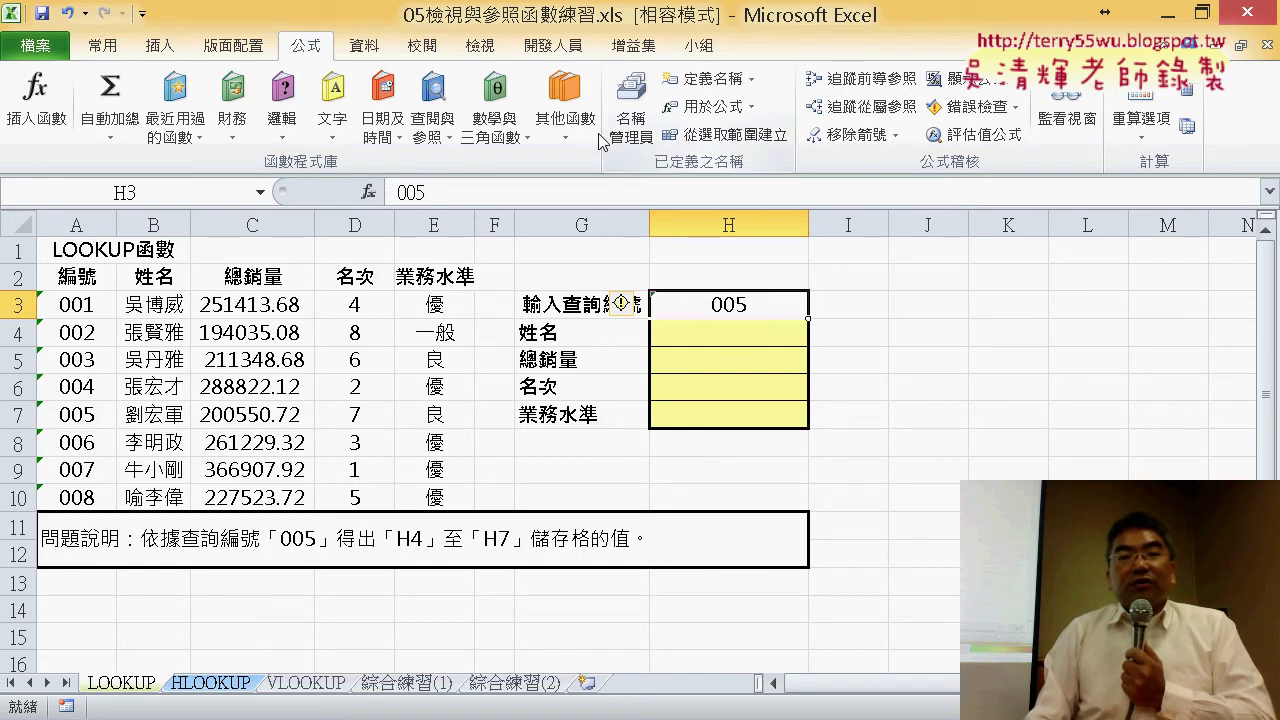
Open Data Validation for H3 and set Allow to List, ready for the source
click(373, 53)
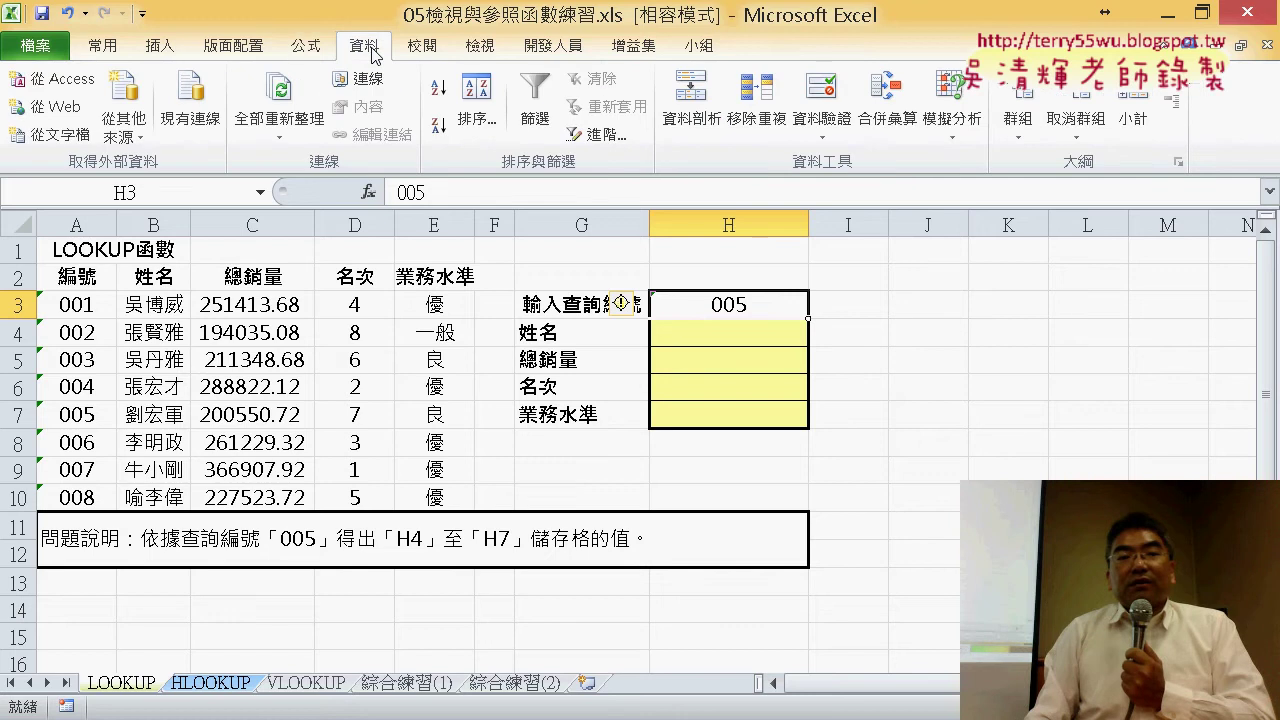
click(310, 48)
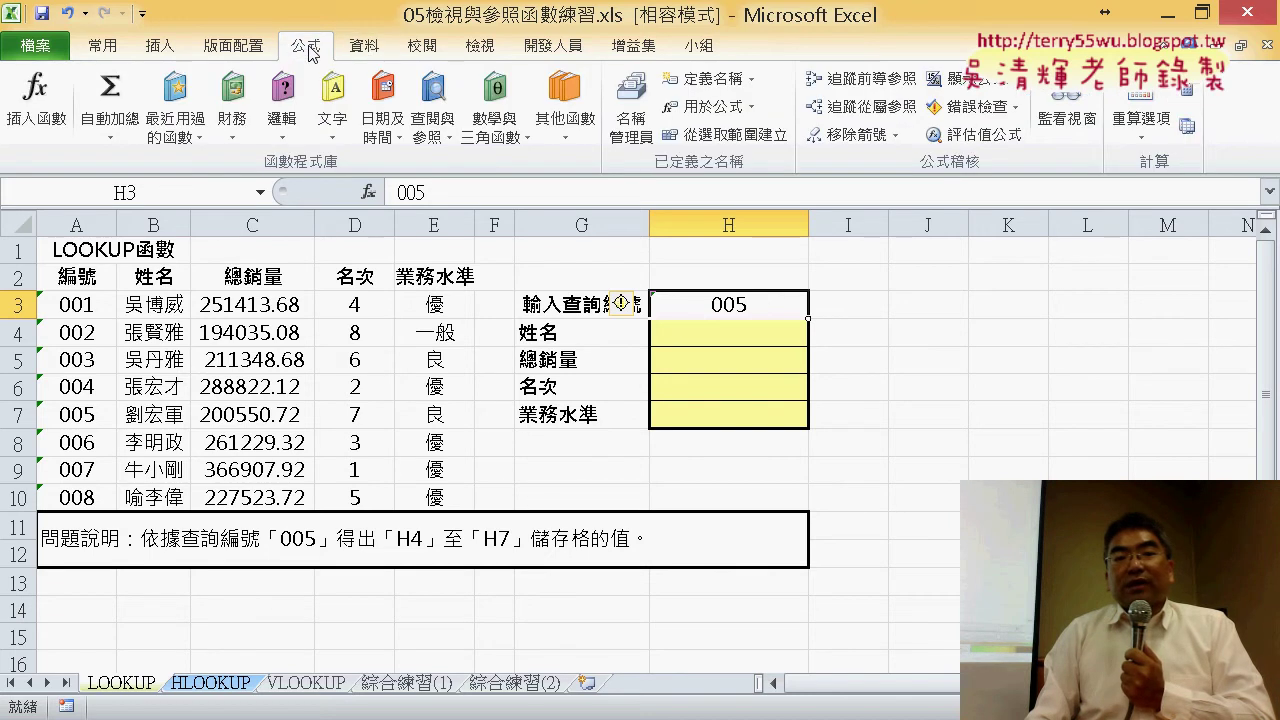
click(371, 56)
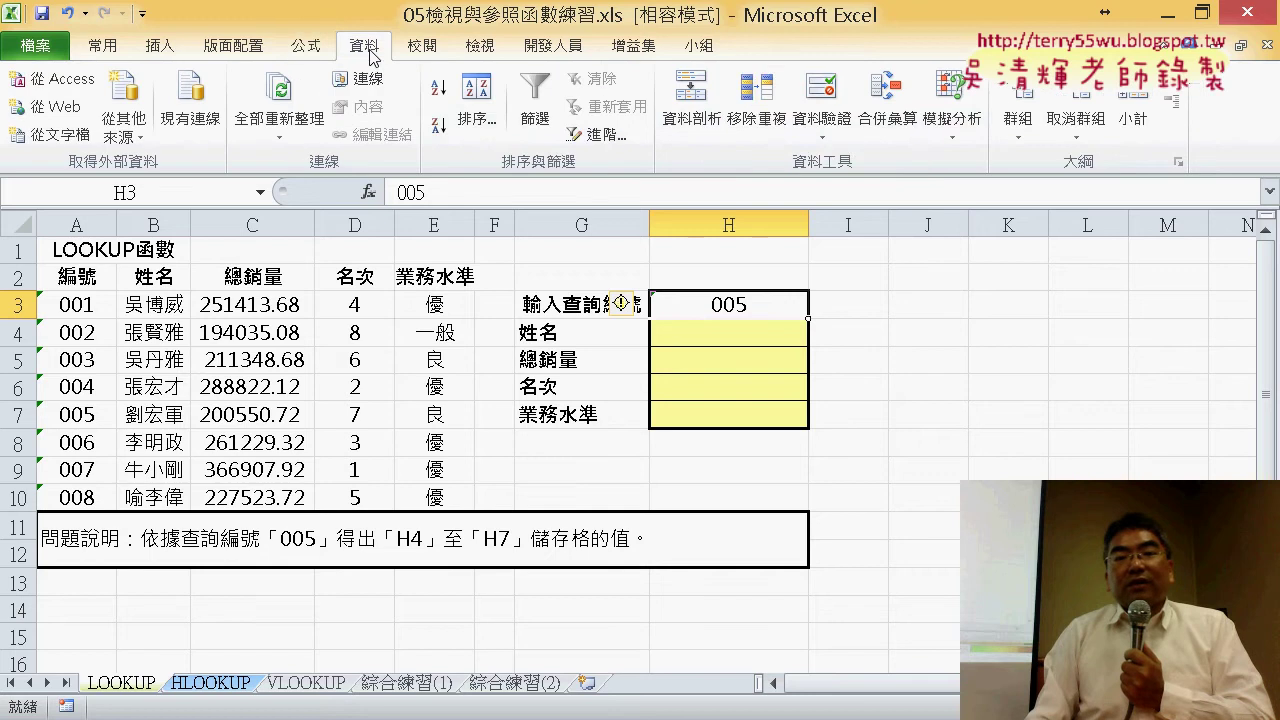
click(832, 94)
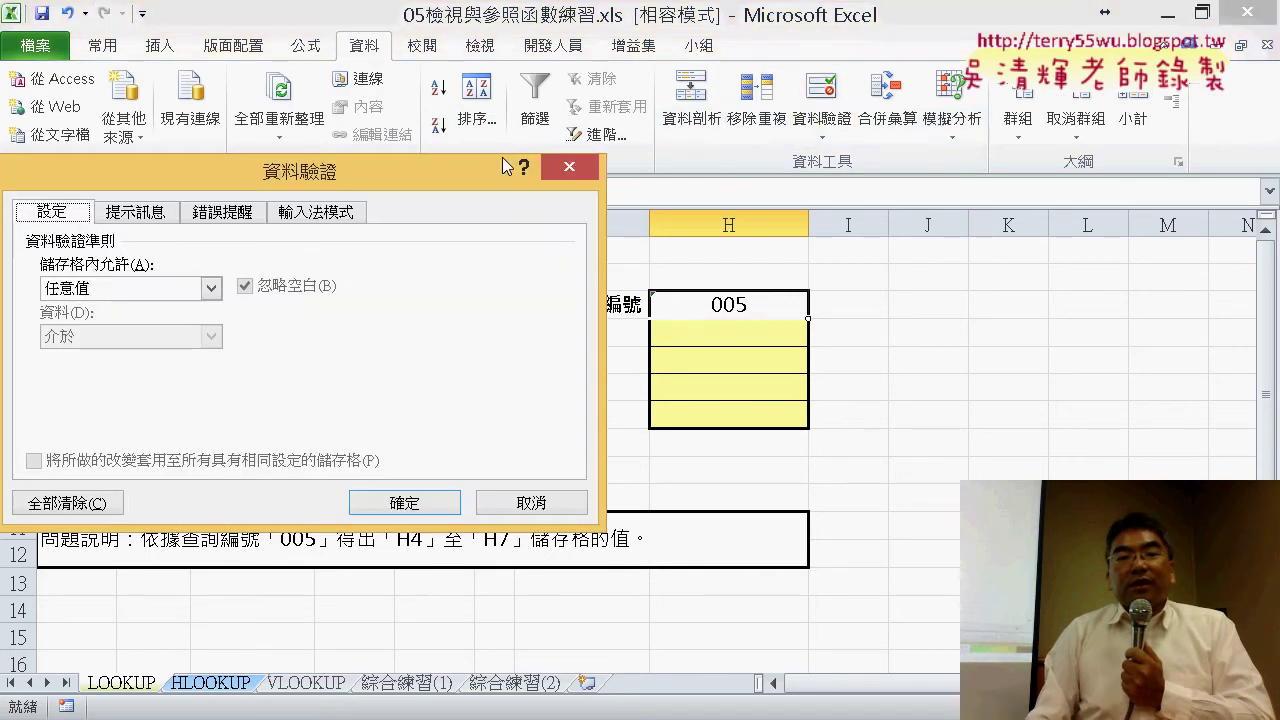
drag(341, 178, 930, 230)
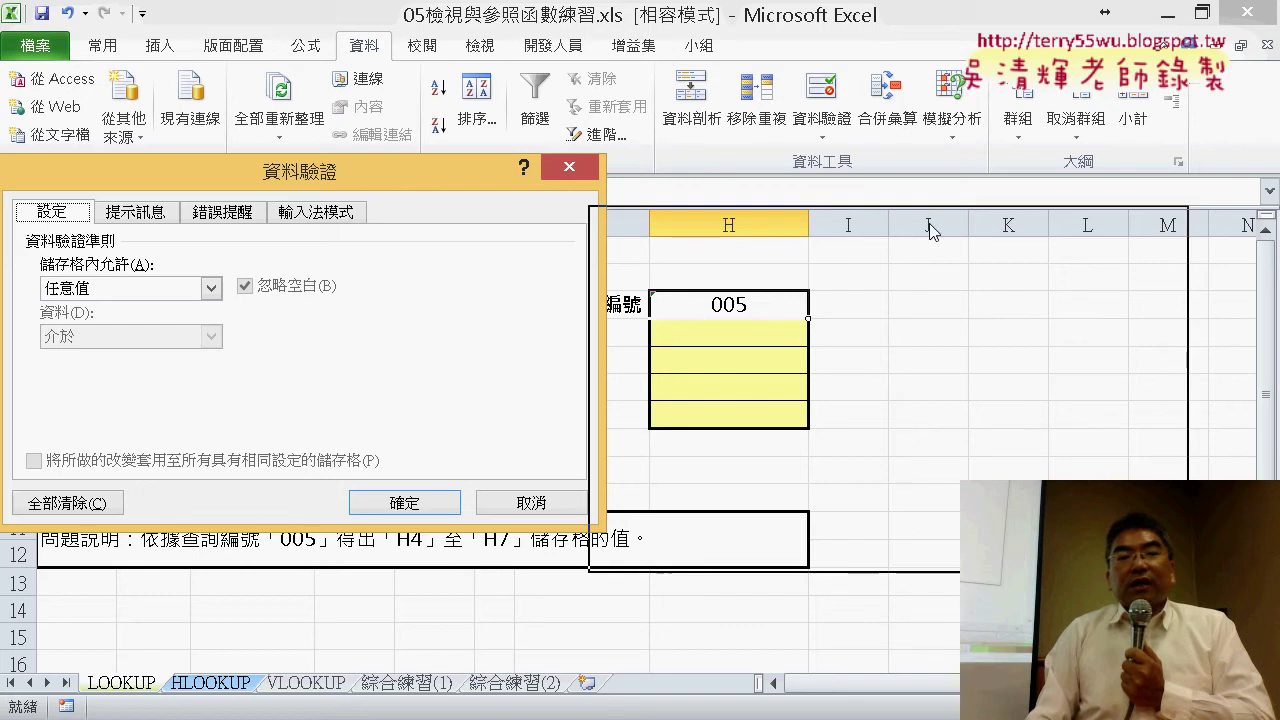
drag(930, 230, 765, 350)
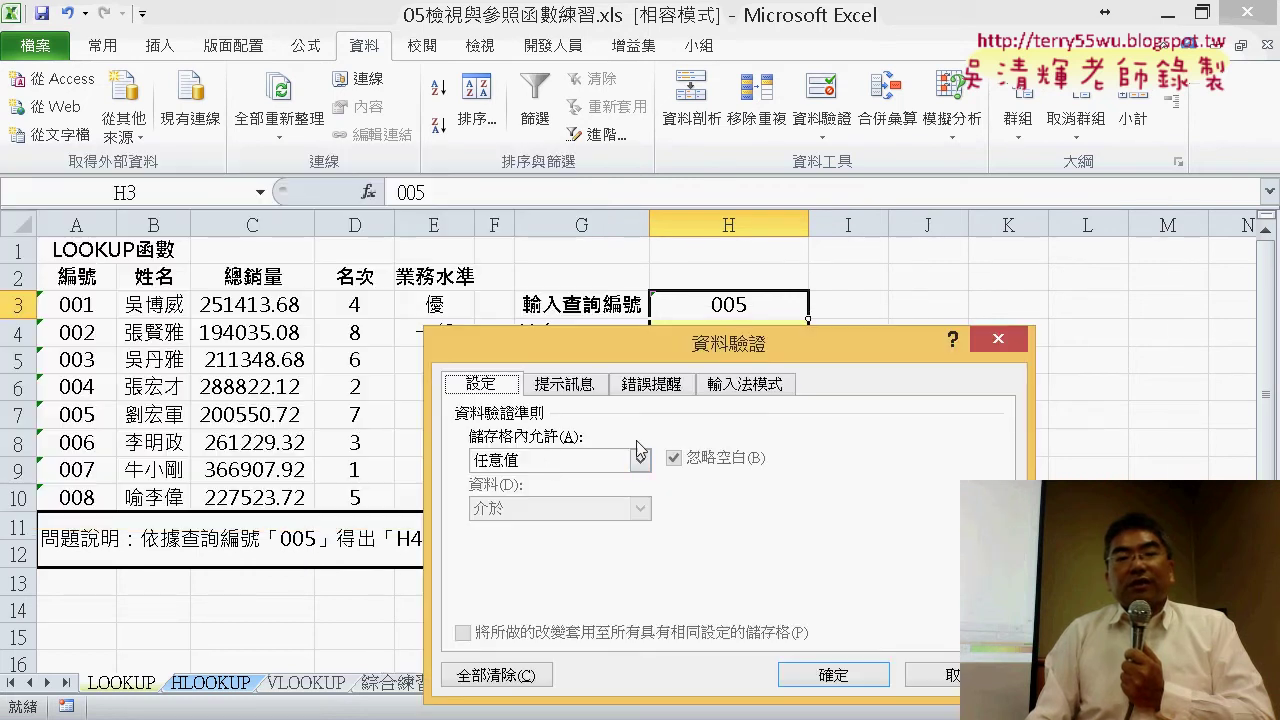
click(548, 465)
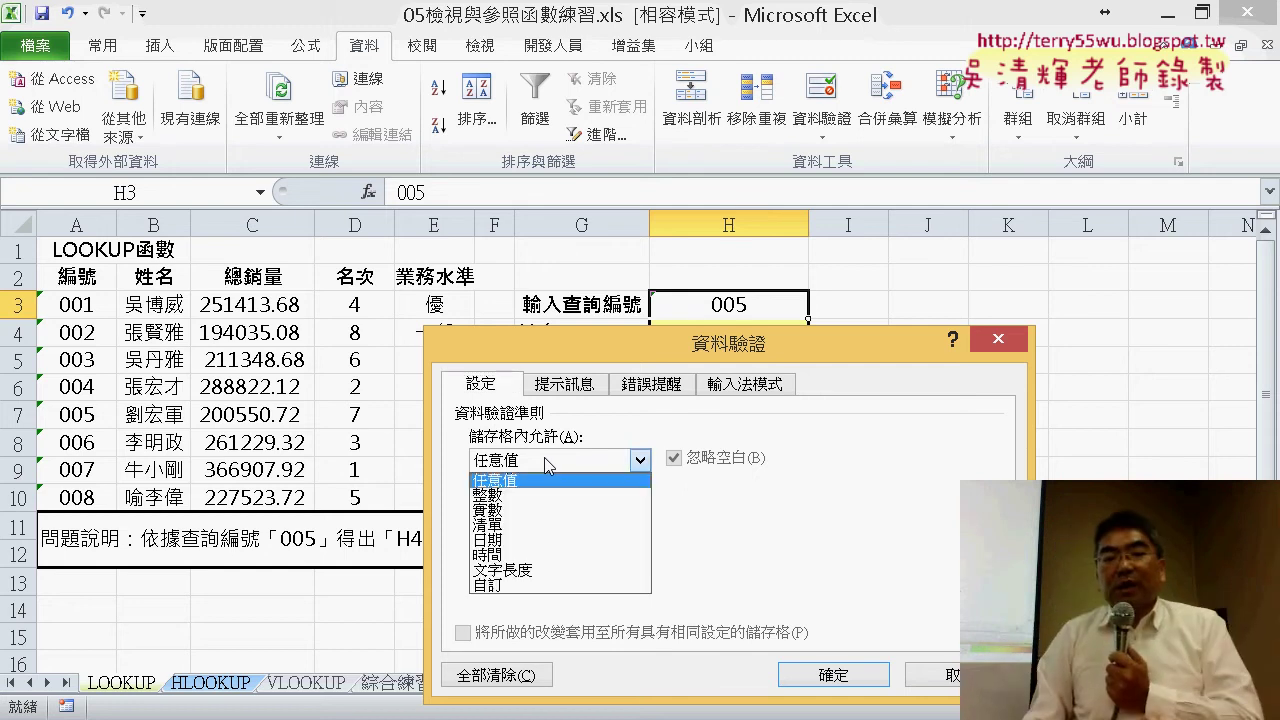
click(546, 526)
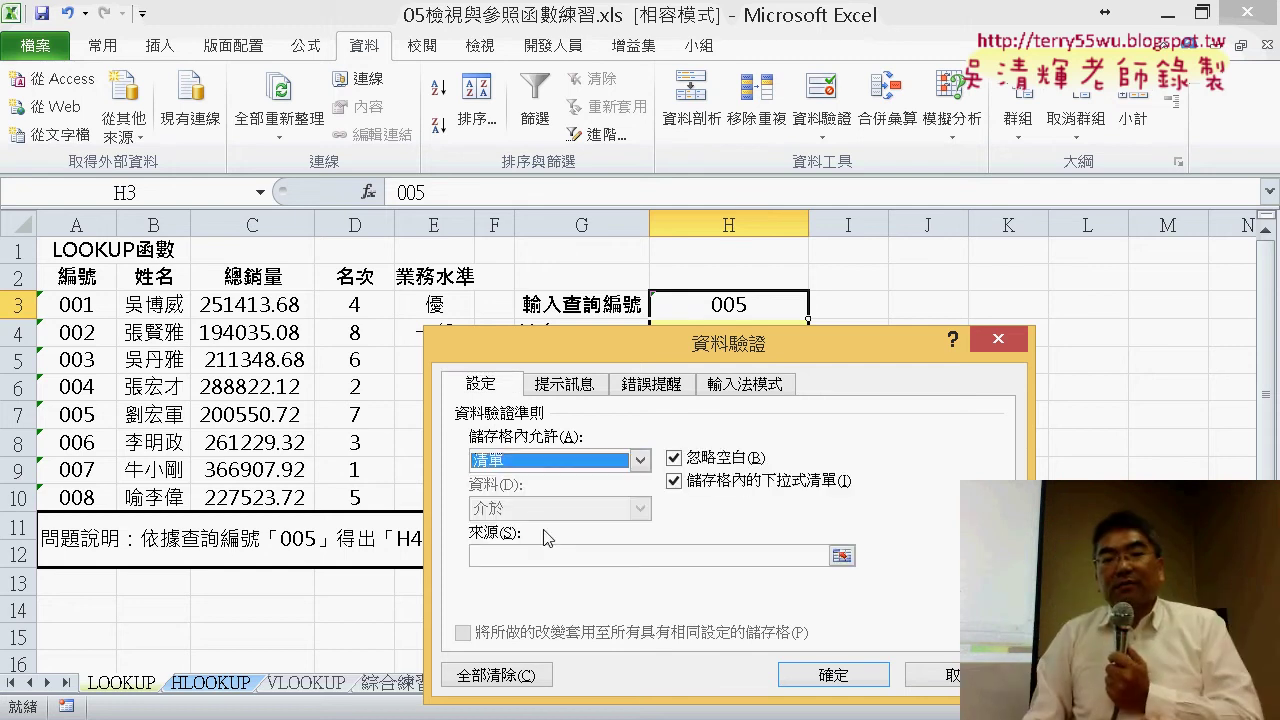
click(530, 557)
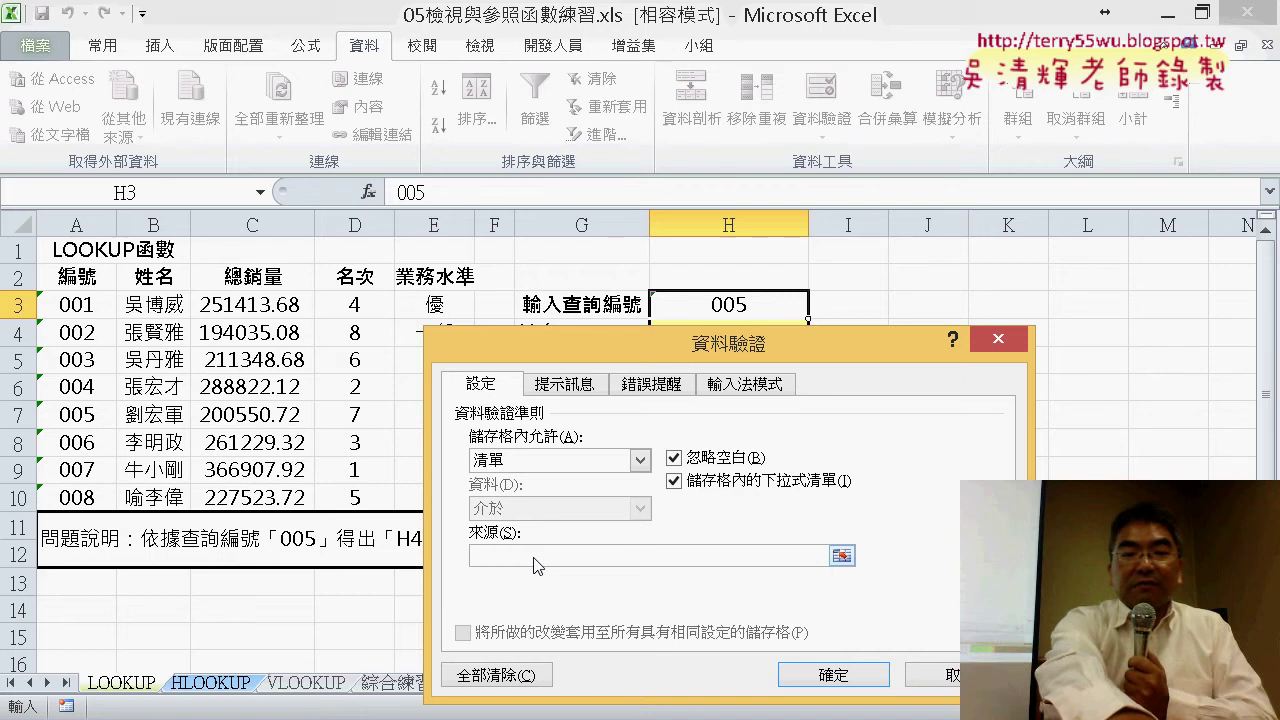
Paste the defined name 編號 into the Source box, giving =編號
key(F3)
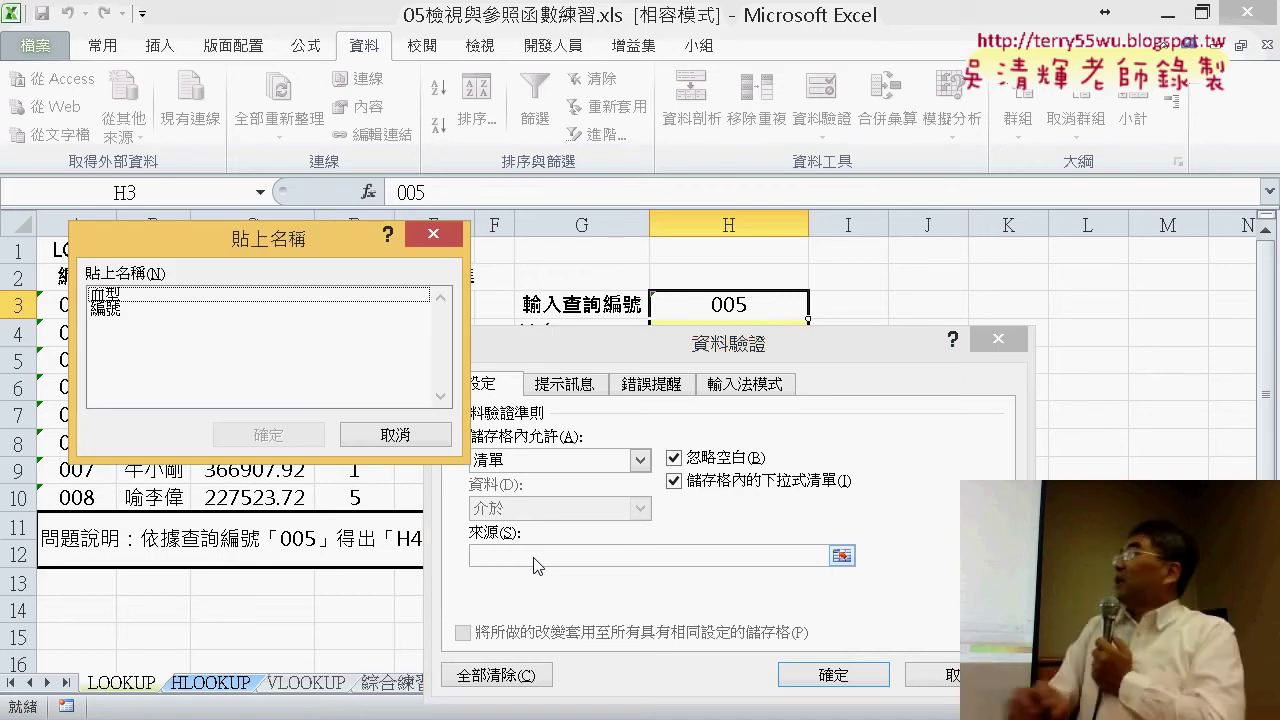
click(166, 315)
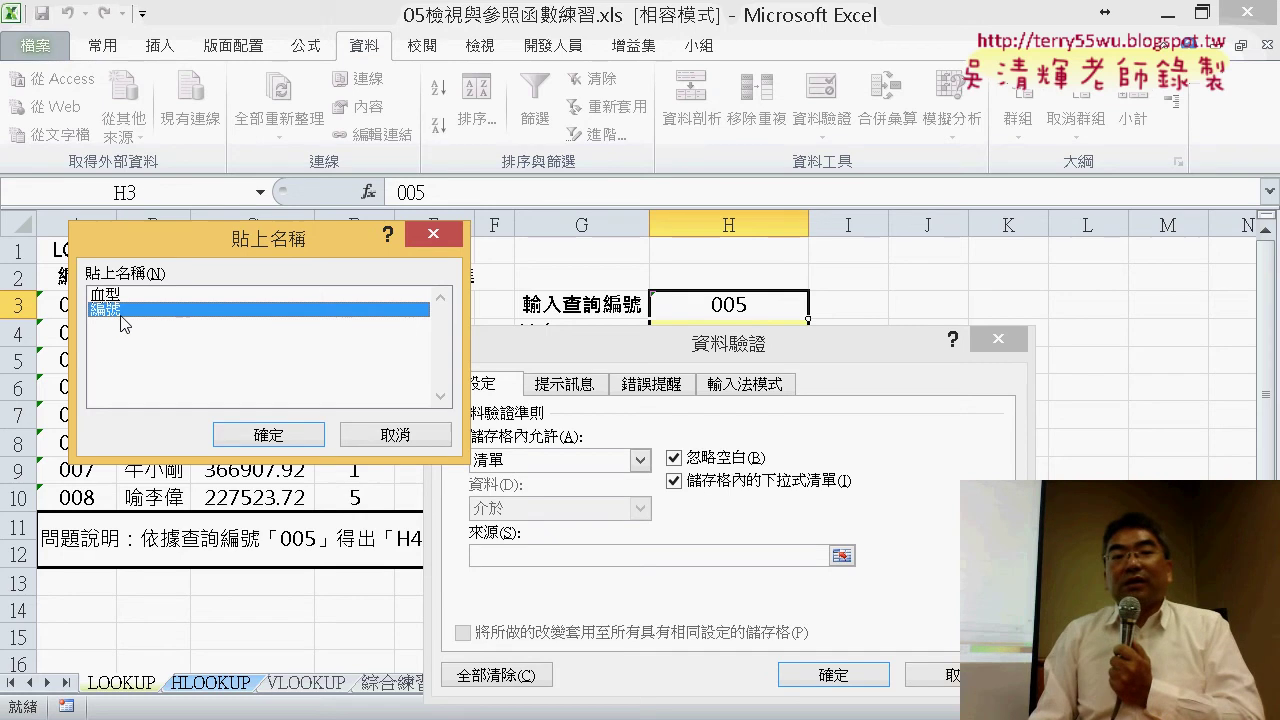
click(292, 440)
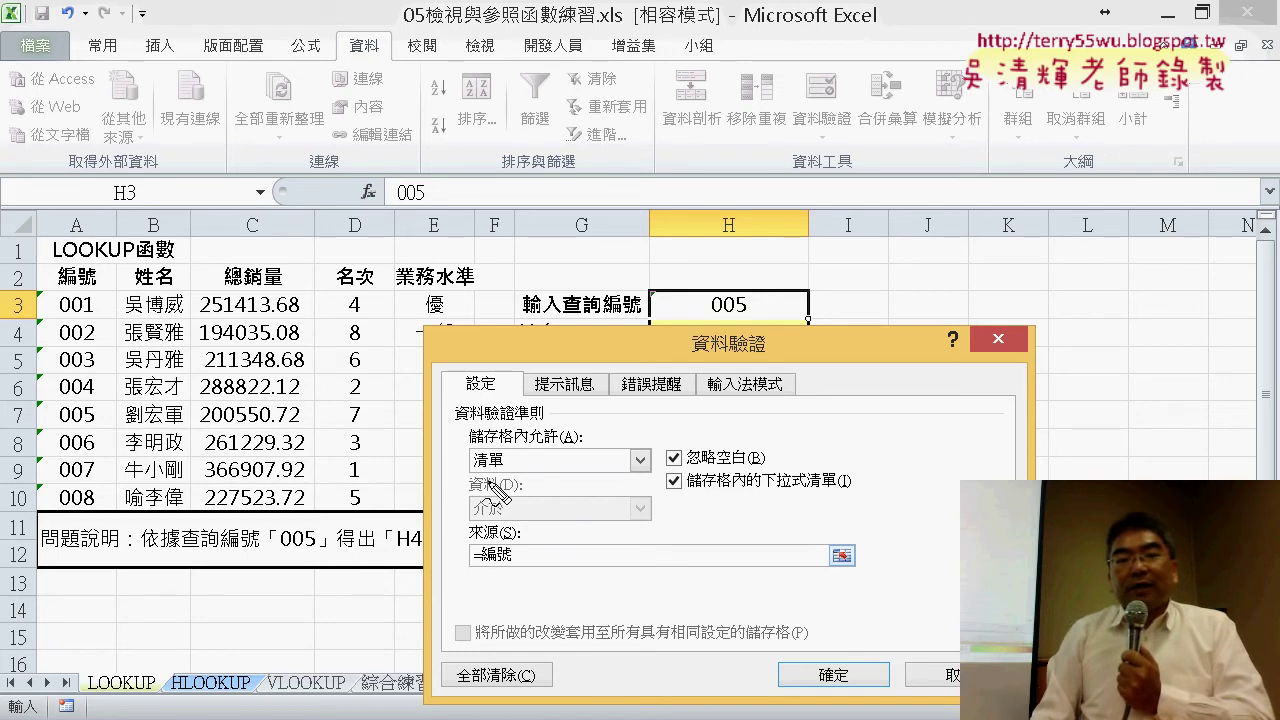
Ink notes linking the List rule and =編號 source to column A's IDs, clear them, and confirm
drag(497, 490, 528, 462)
drag(783, 290, 800, 340)
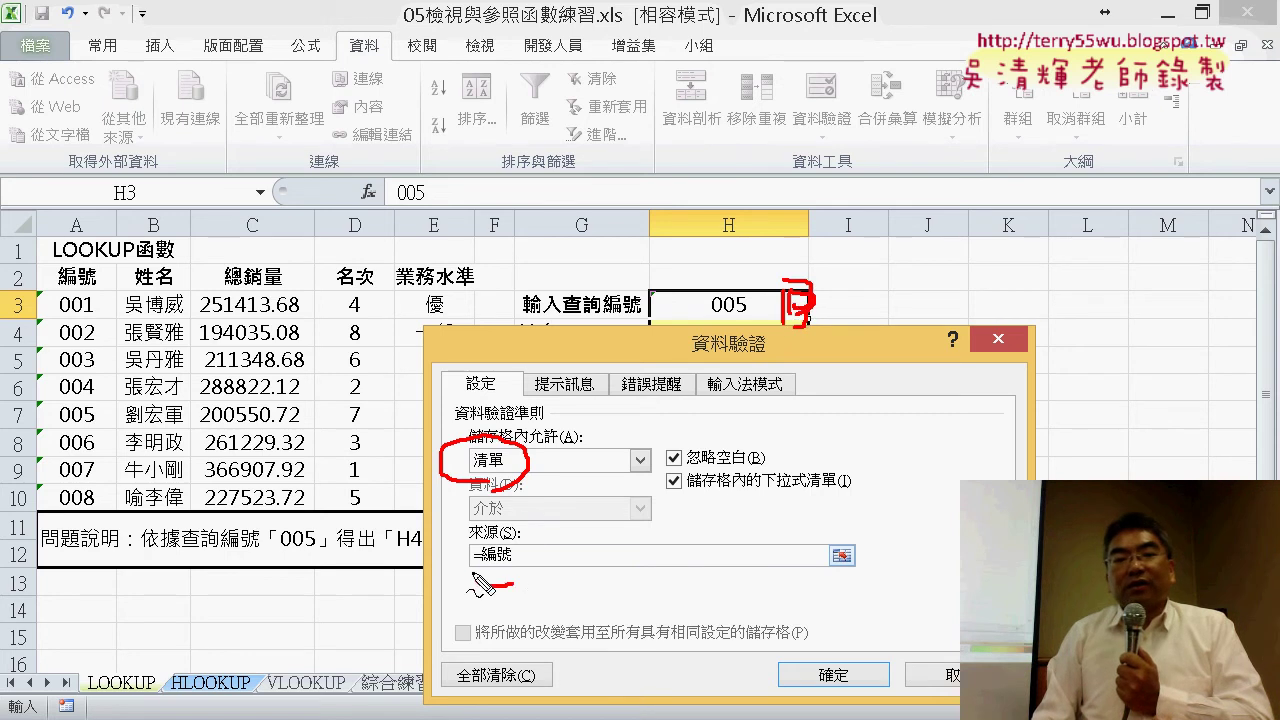
mouse_move(525, 525)
mouse_down()
mouse_move(508, 596)
mouse_move(240, 366)
mouse_move(152, 308)
mouse_up()
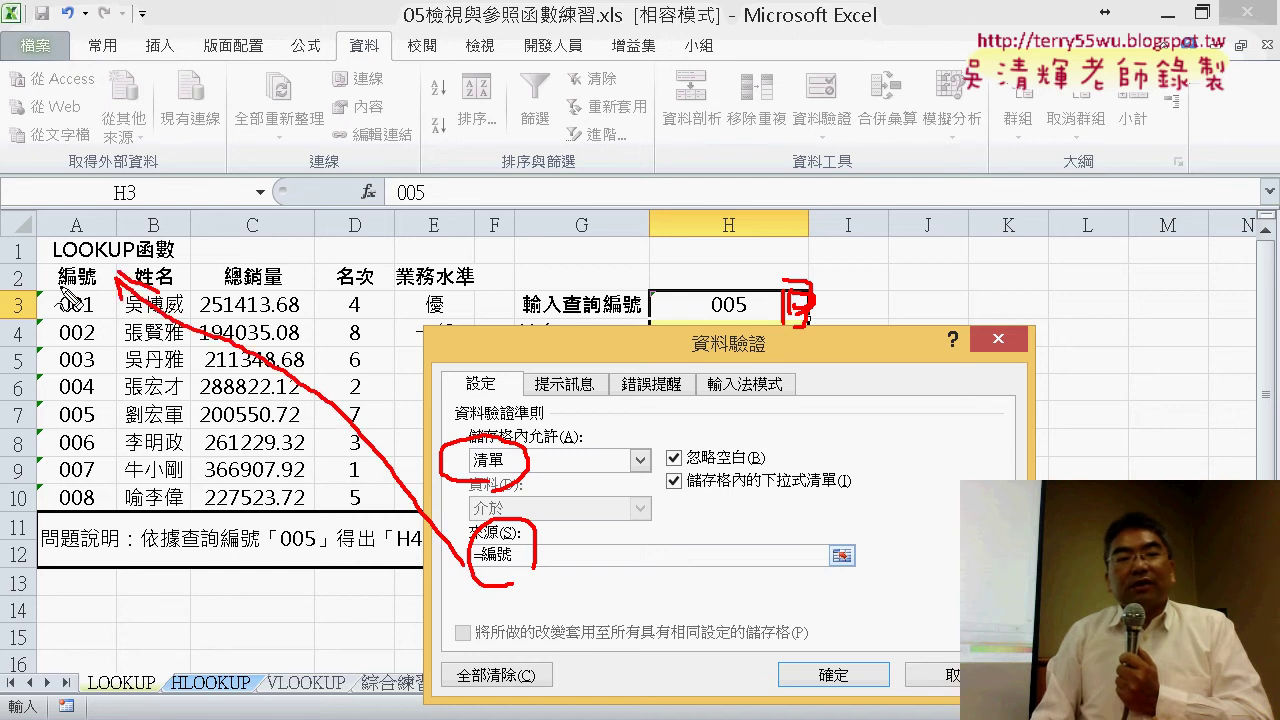
mouse_move(66, 292)
mouse_down()
mouse_move(122, 350)
mouse_move(124, 485)
mouse_move(62, 523)
mouse_move(58, 292)
mouse_up()
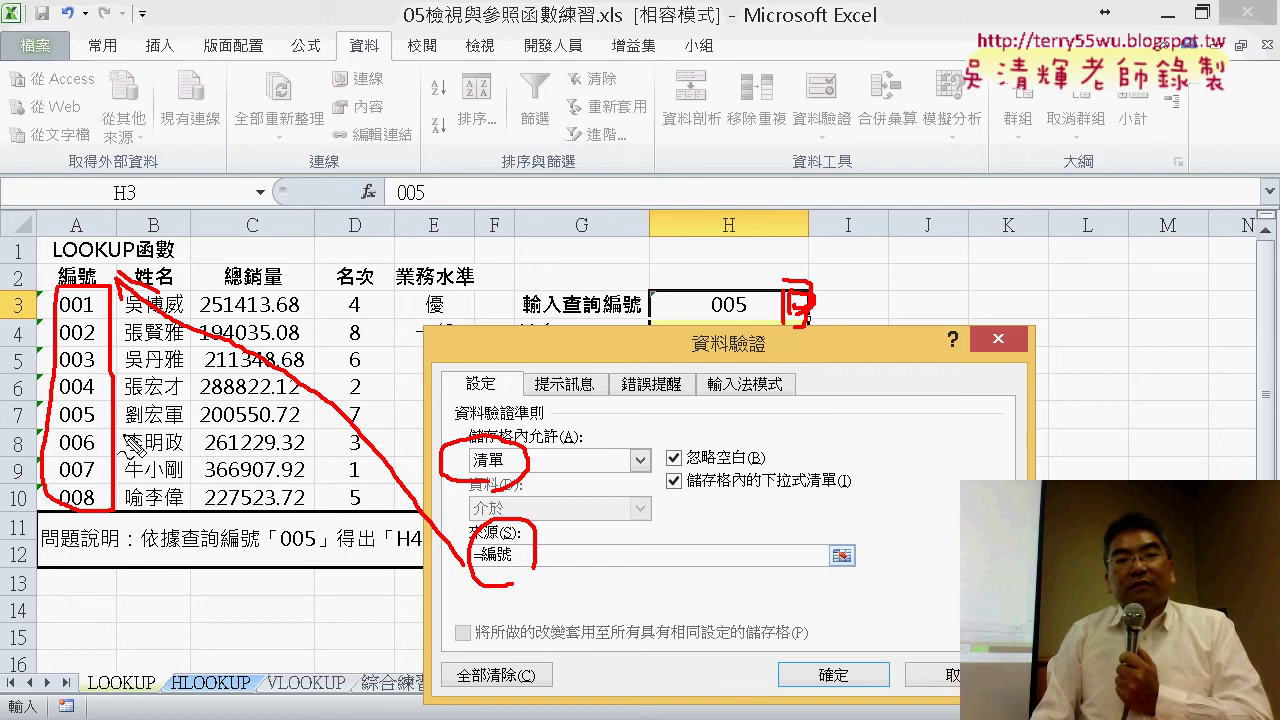
mouse_move(128, 440)
mouse_down()
mouse_move(594, 124)
mouse_move(745, 210)
mouse_move(748, 292)
mouse_move(772, 282)
mouse_up()
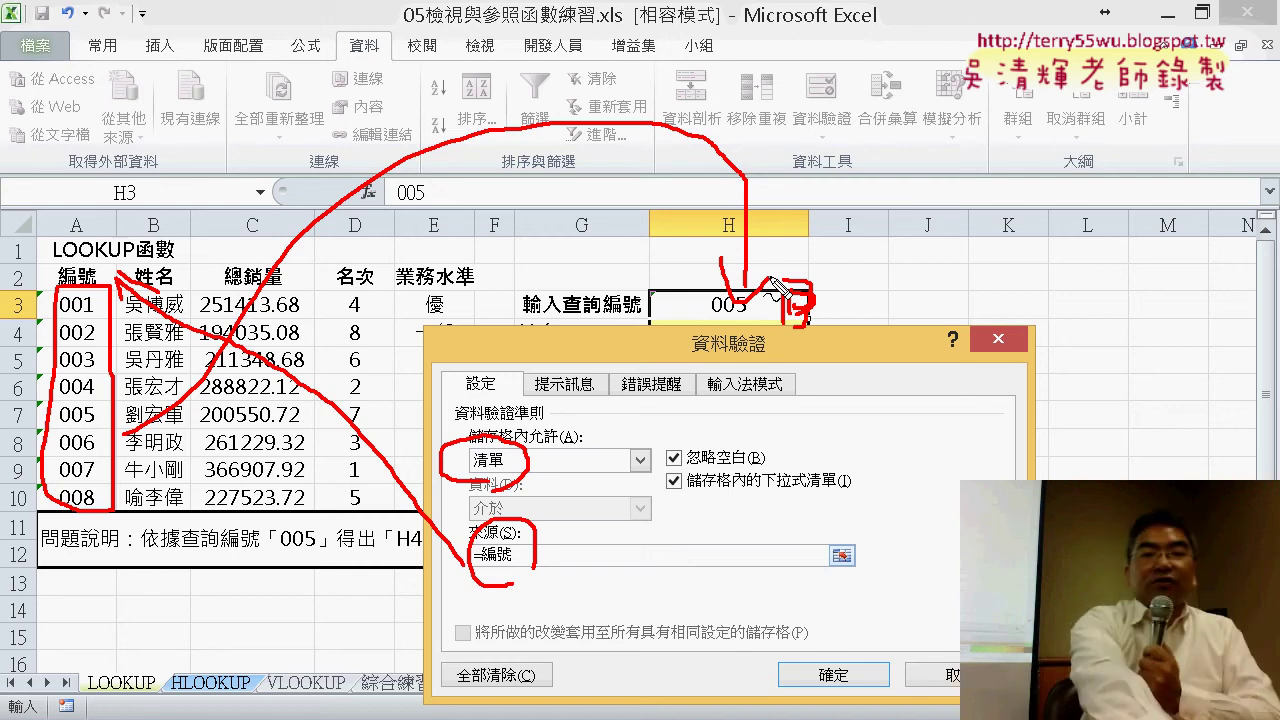
key(Escape)
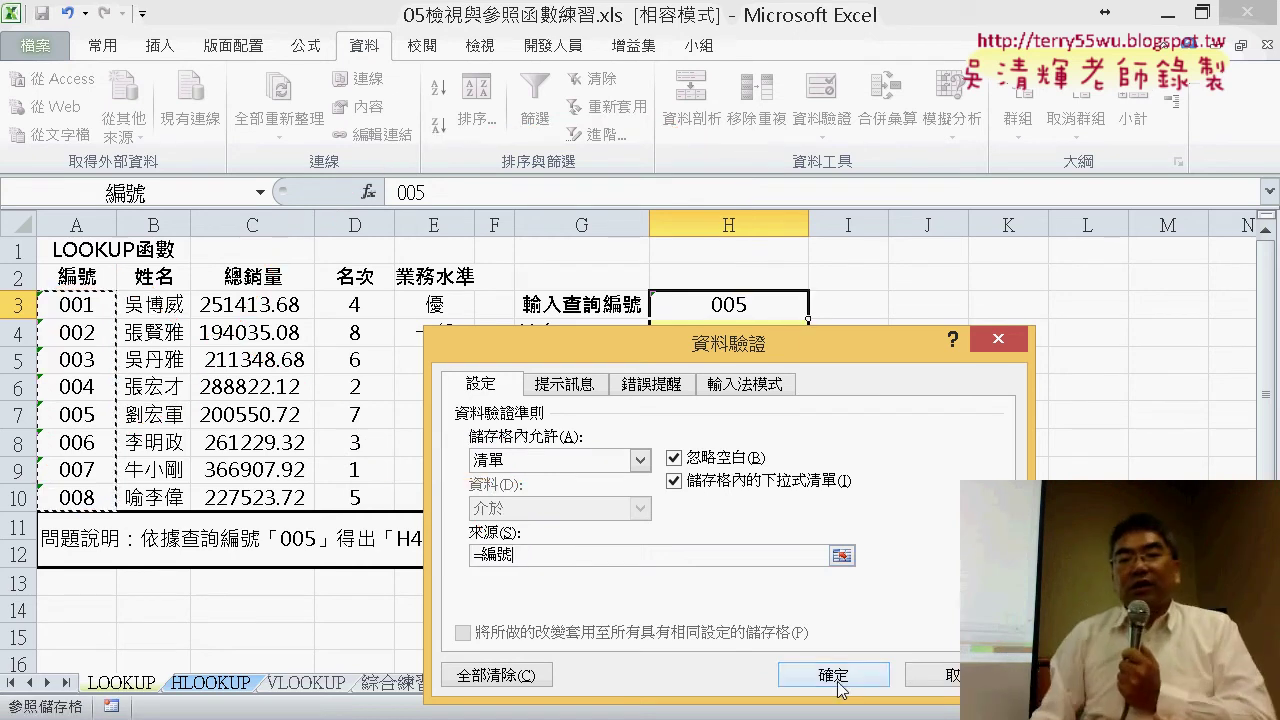
click(838, 683)
Choose 001 from H3's dropdown and select the result cells H4:H7
click(816, 310)
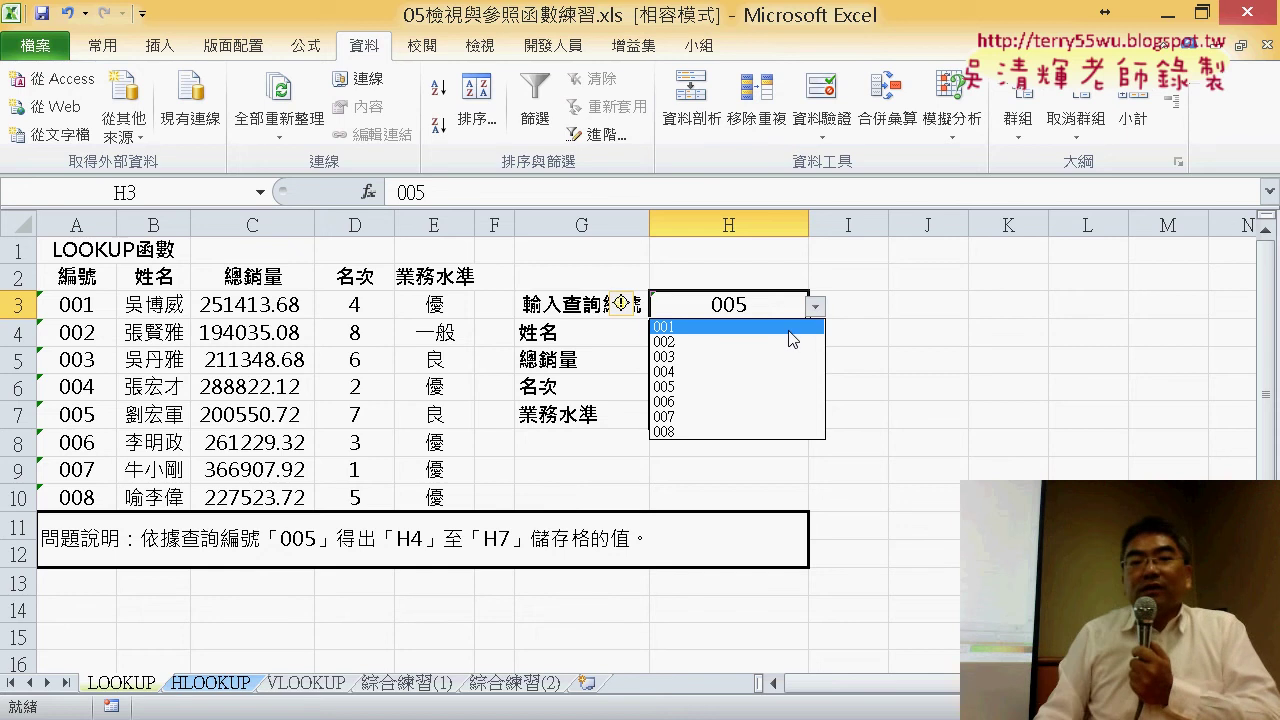
click(790, 328)
drag(748, 336, 748, 409)
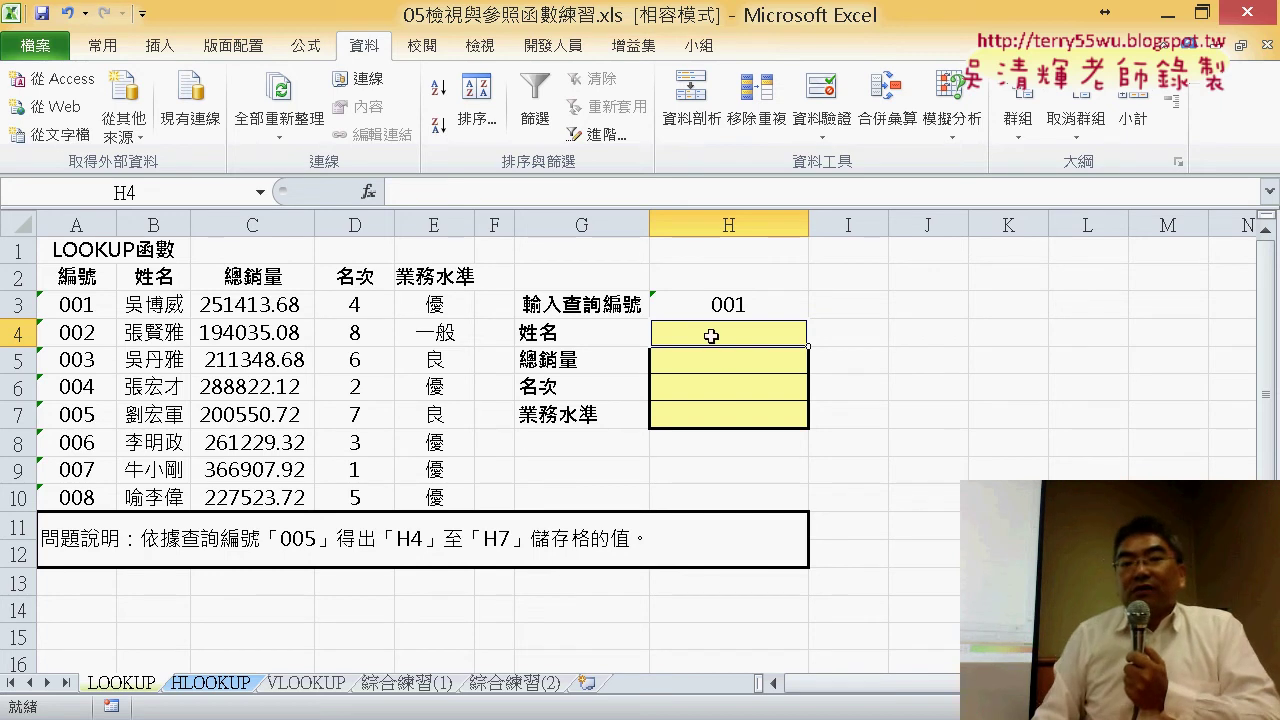
Open Insert Function, filter to the 檢視與參照 category, and select VLOOKUP
click(369, 192)
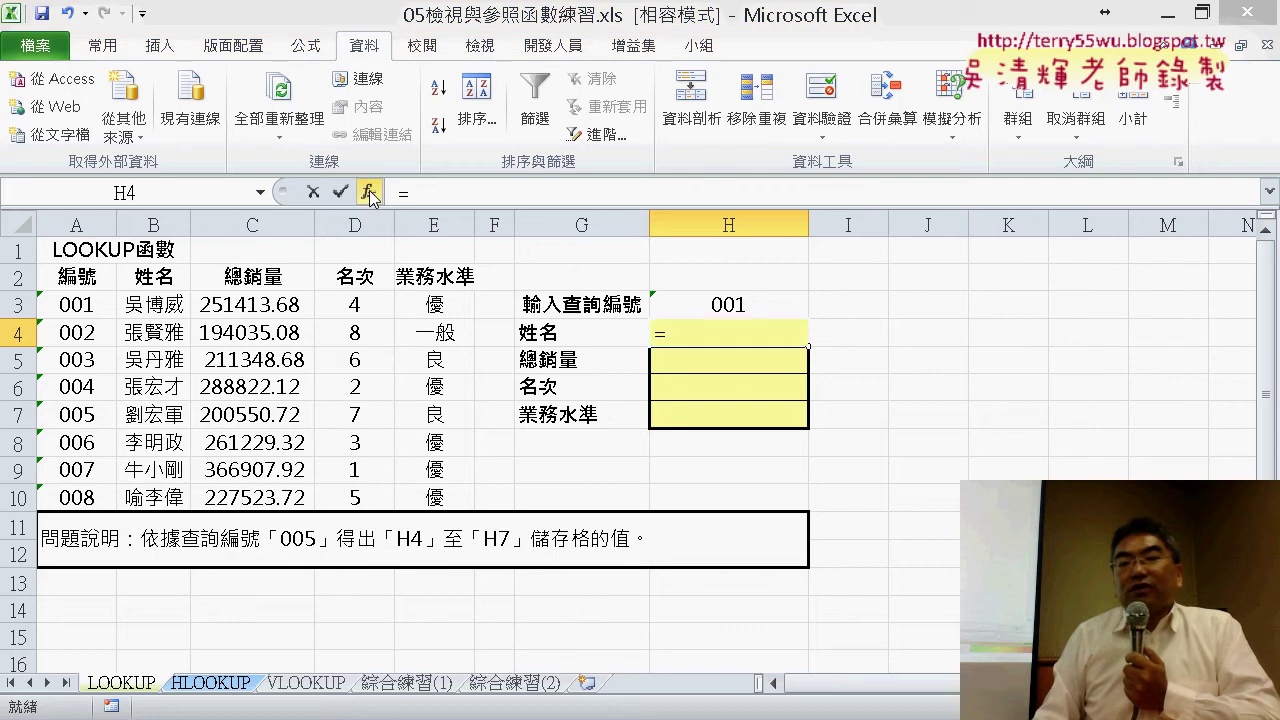
drag(659, 313, 493, 147)
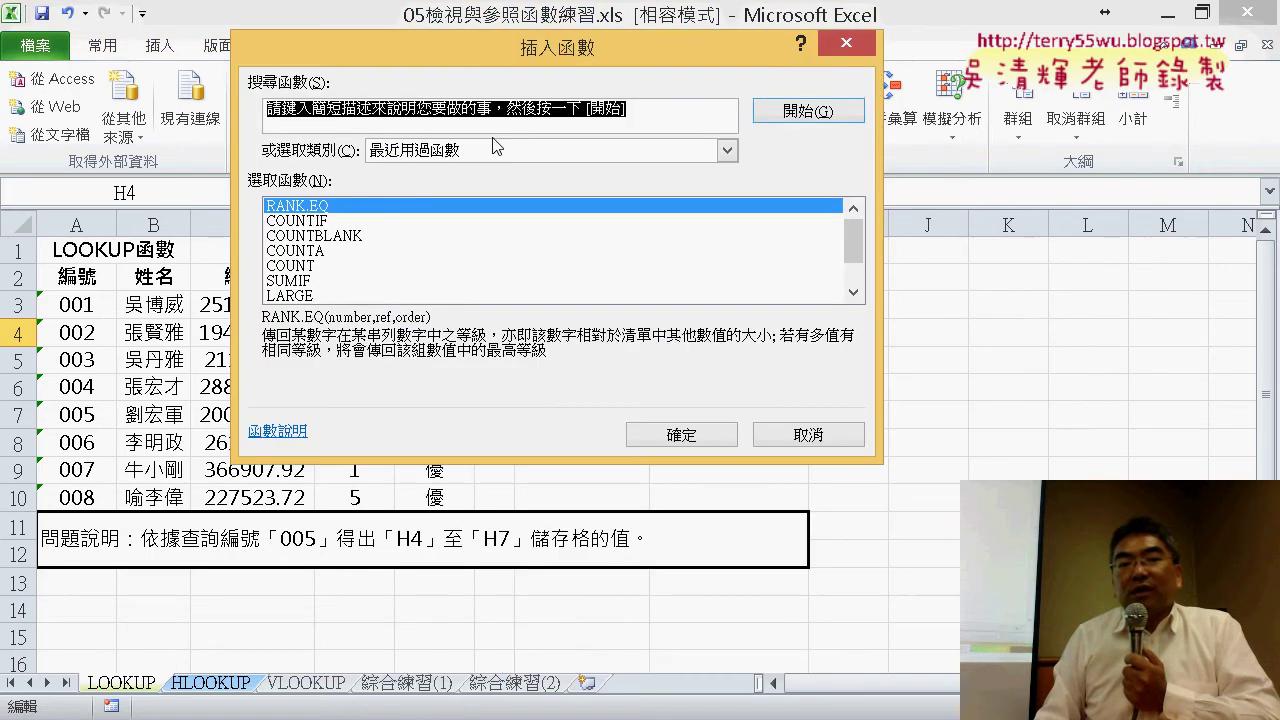
click(521, 149)
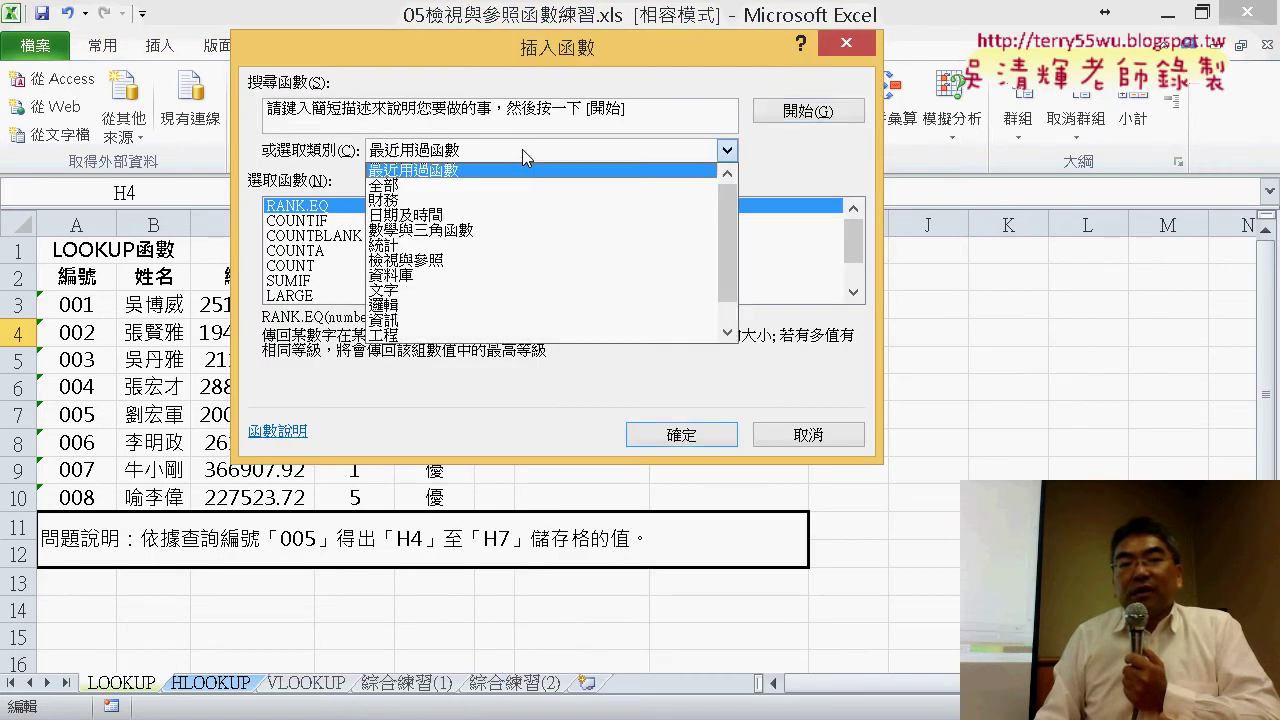
click(516, 262)
drag(853, 233, 853, 275)
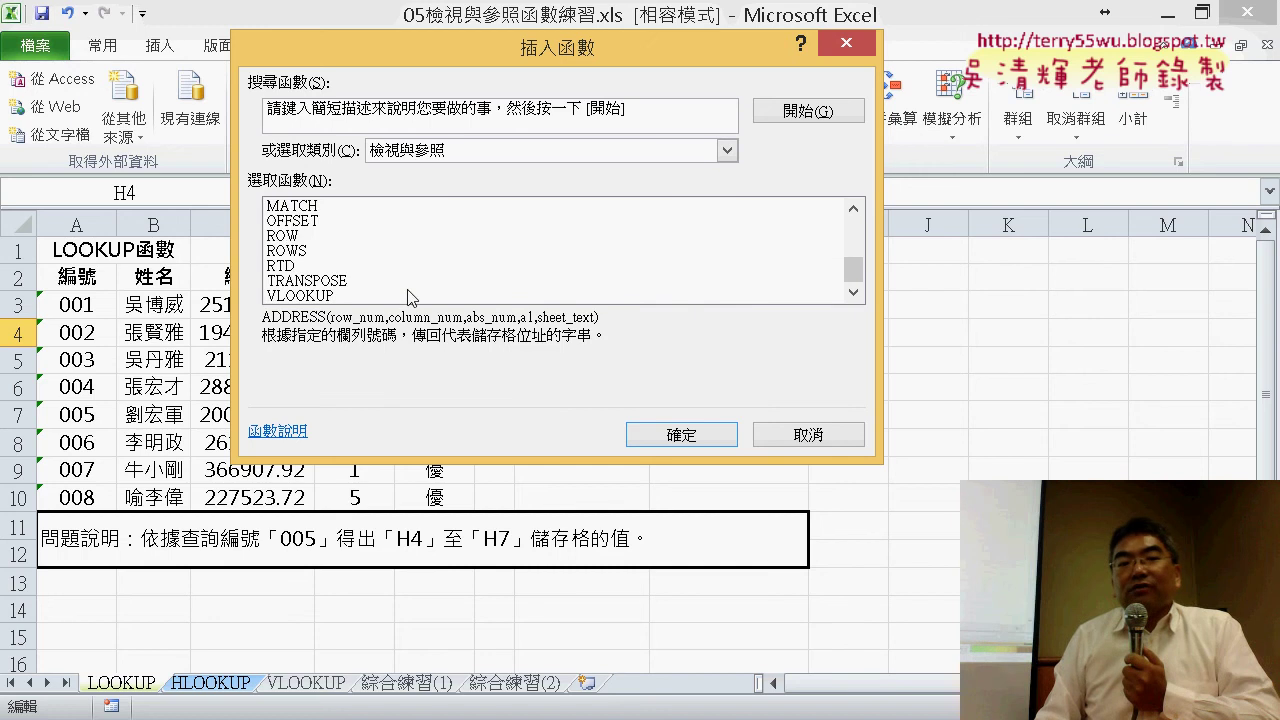
click(345, 296)
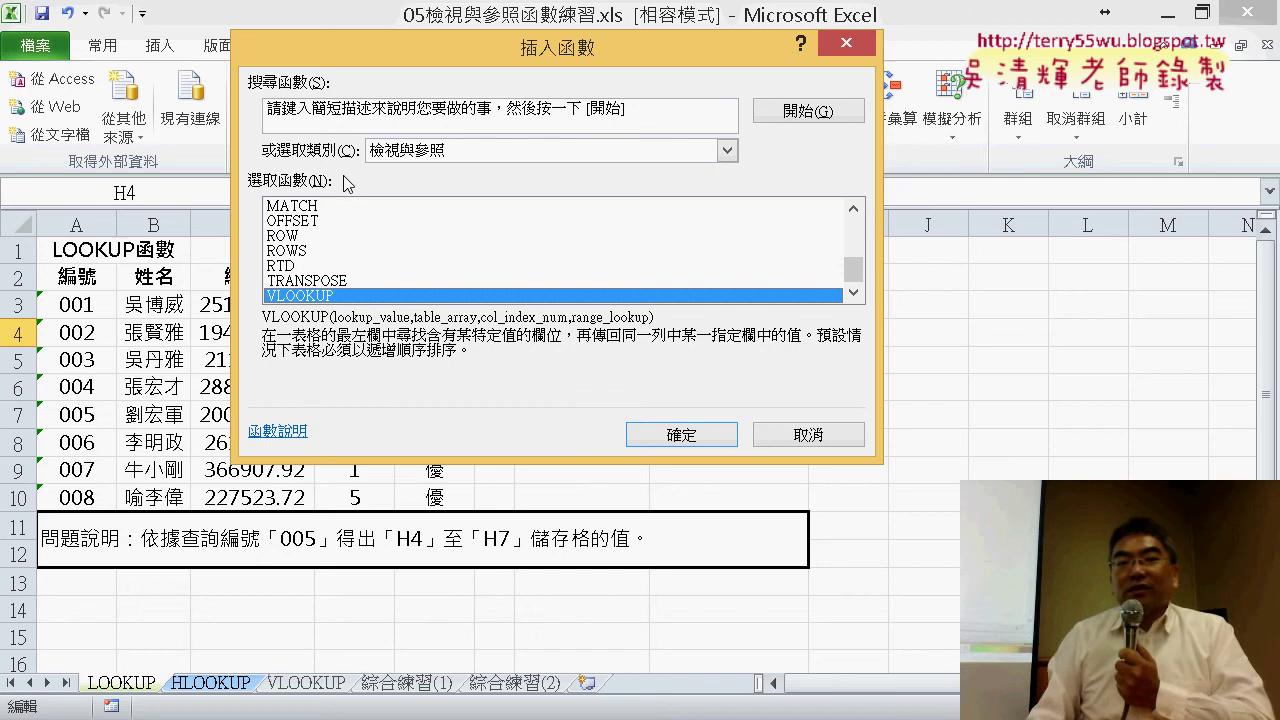
drag(436, 50, 654, 436)
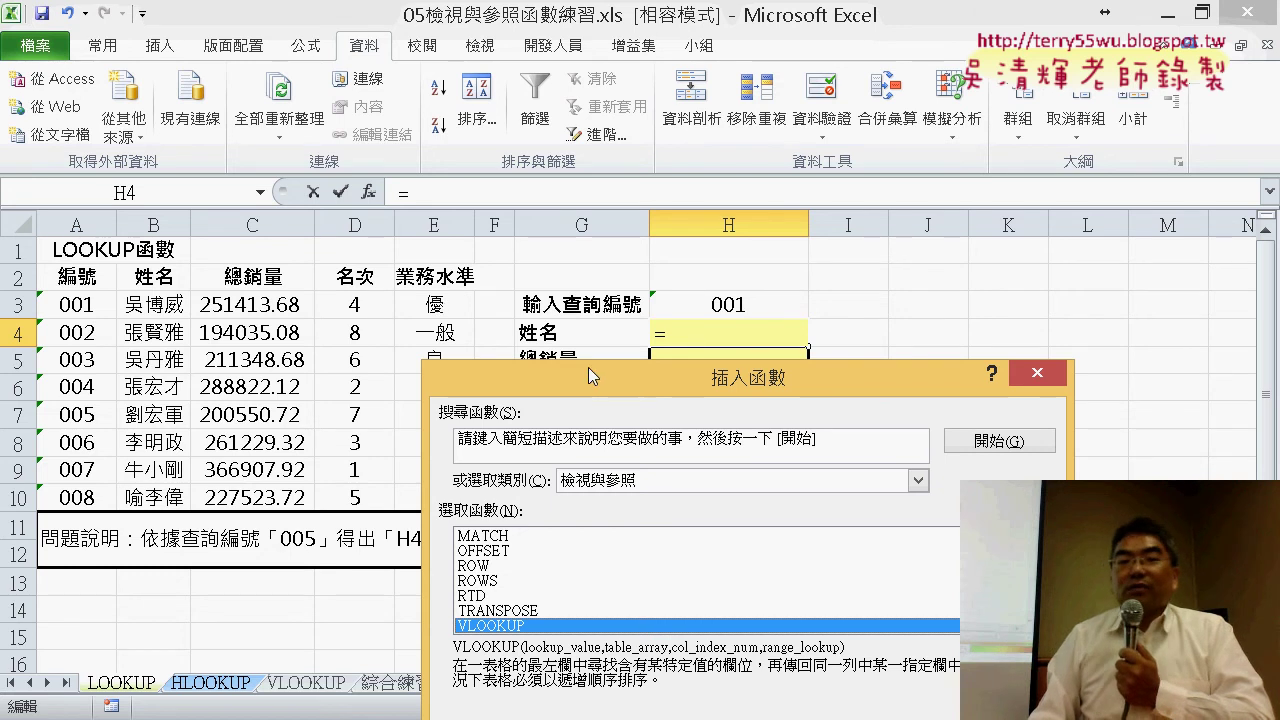
drag(588, 367, 396, 153)
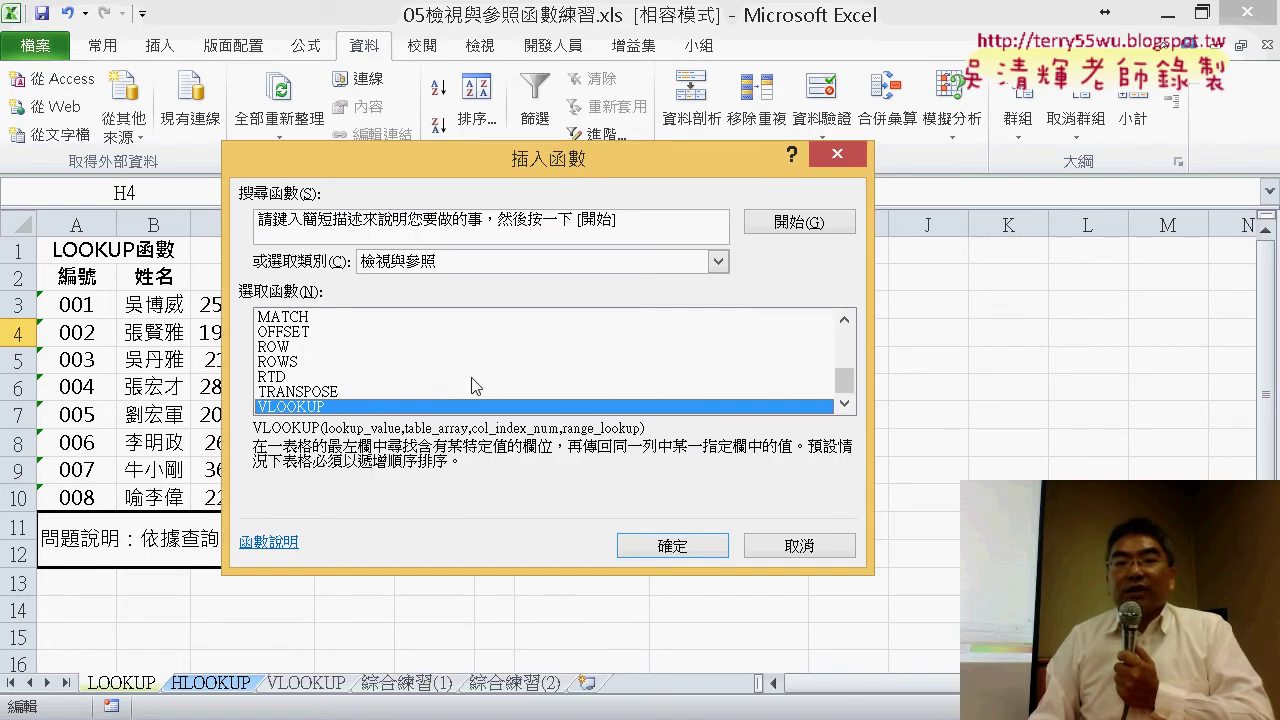
drag(845, 381, 845, 360)
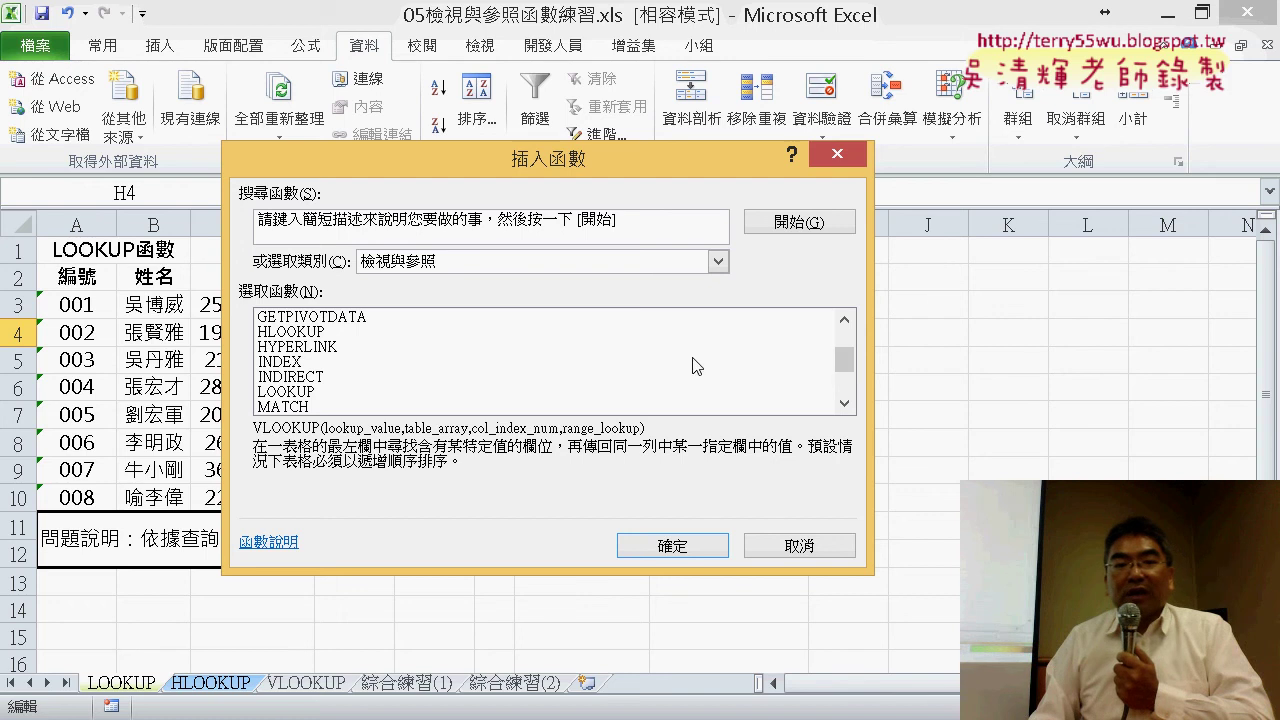
scroll(325, 340, up, 1)
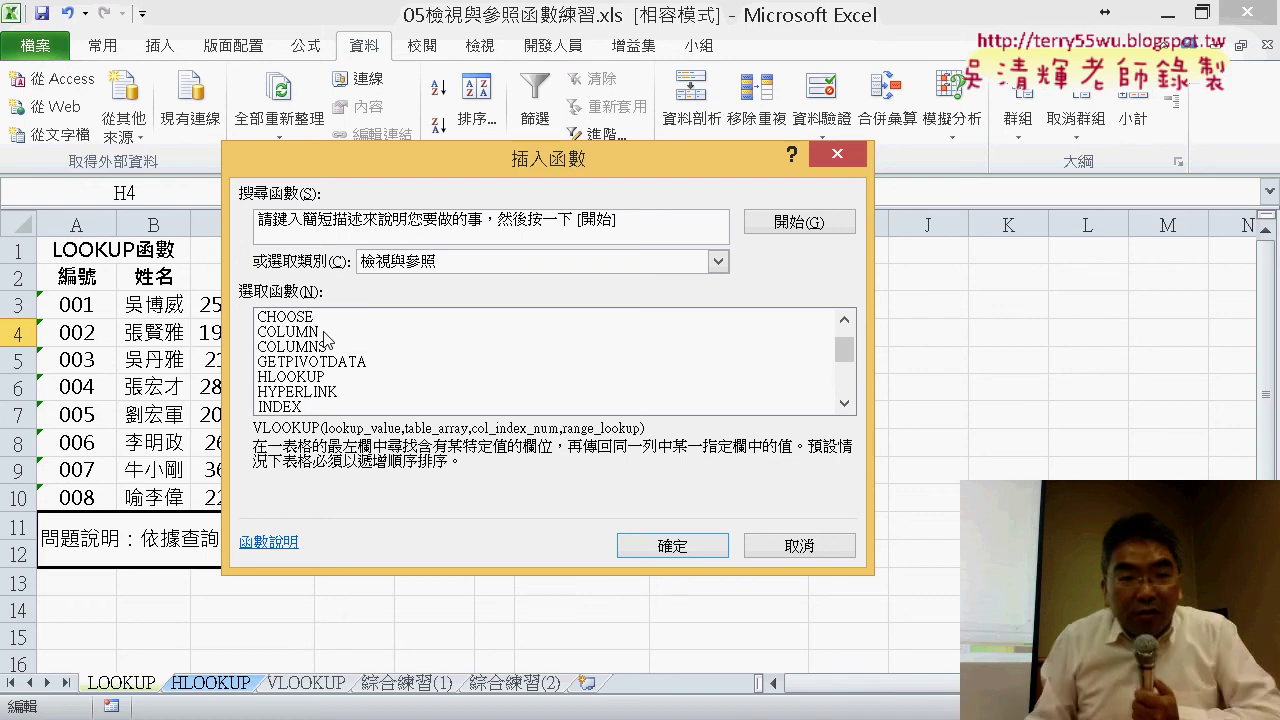
scroll(325, 340, down, 1)
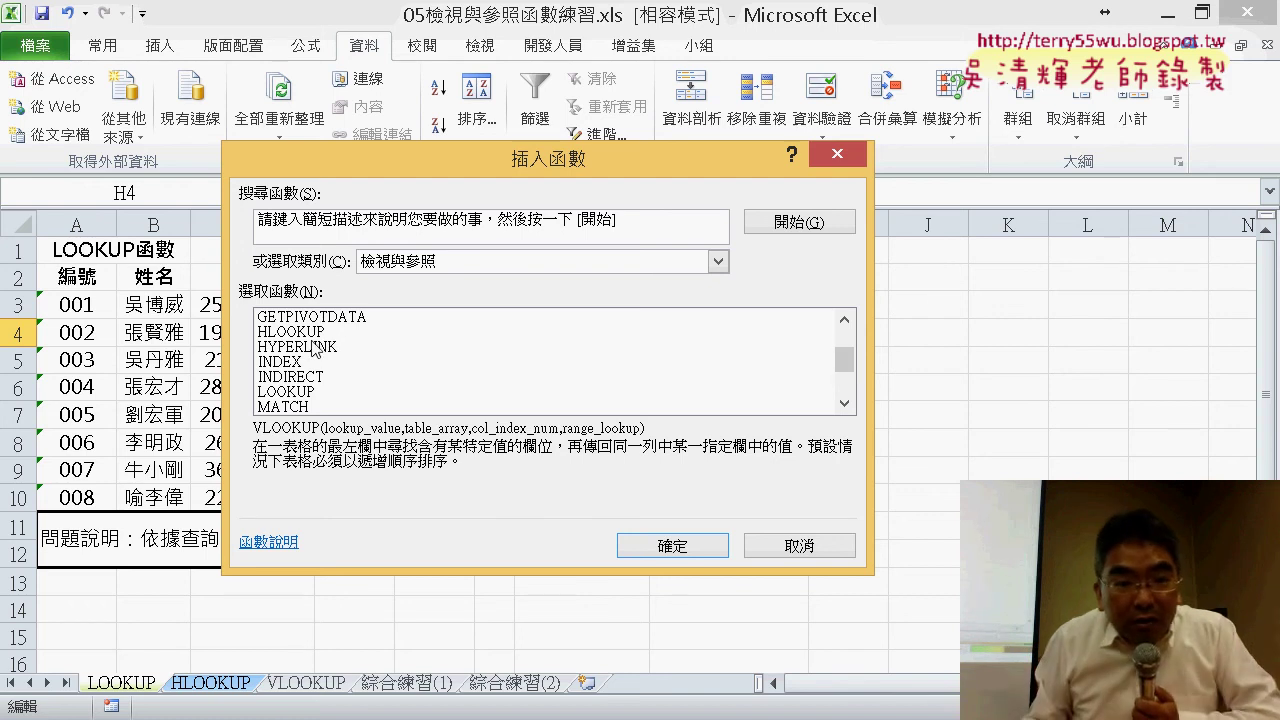
click(307, 393)
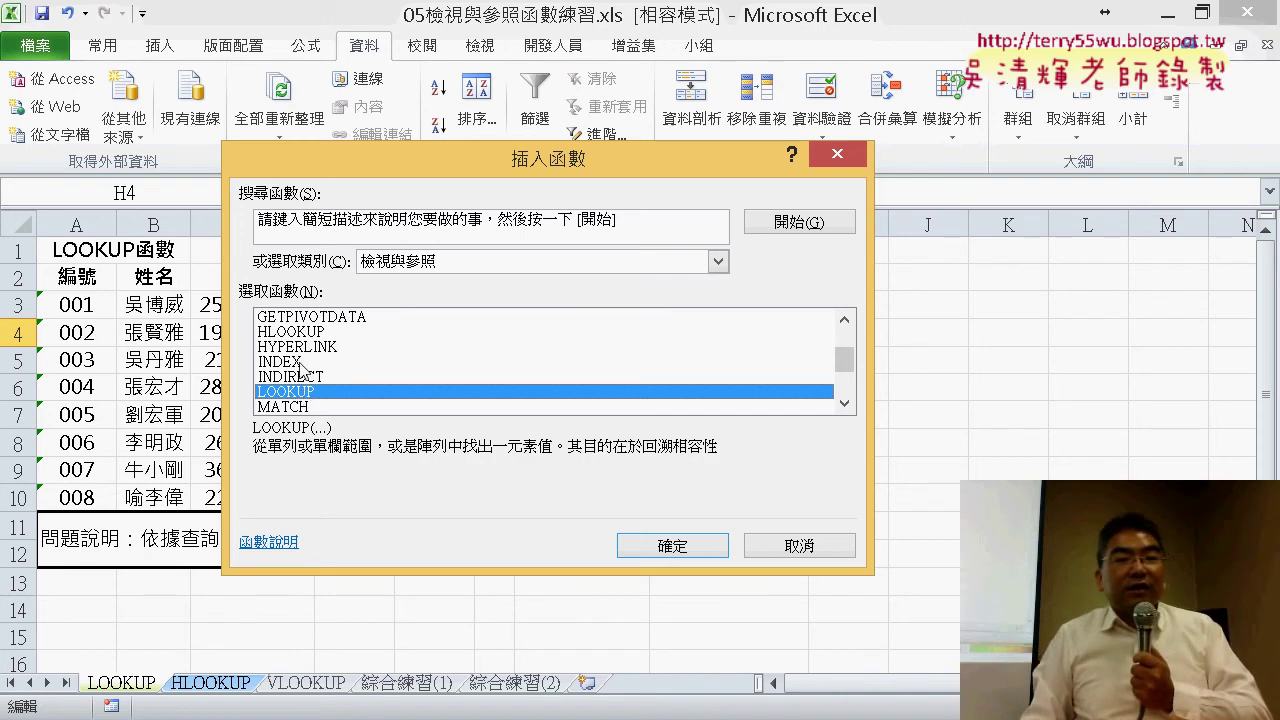
click(300, 362)
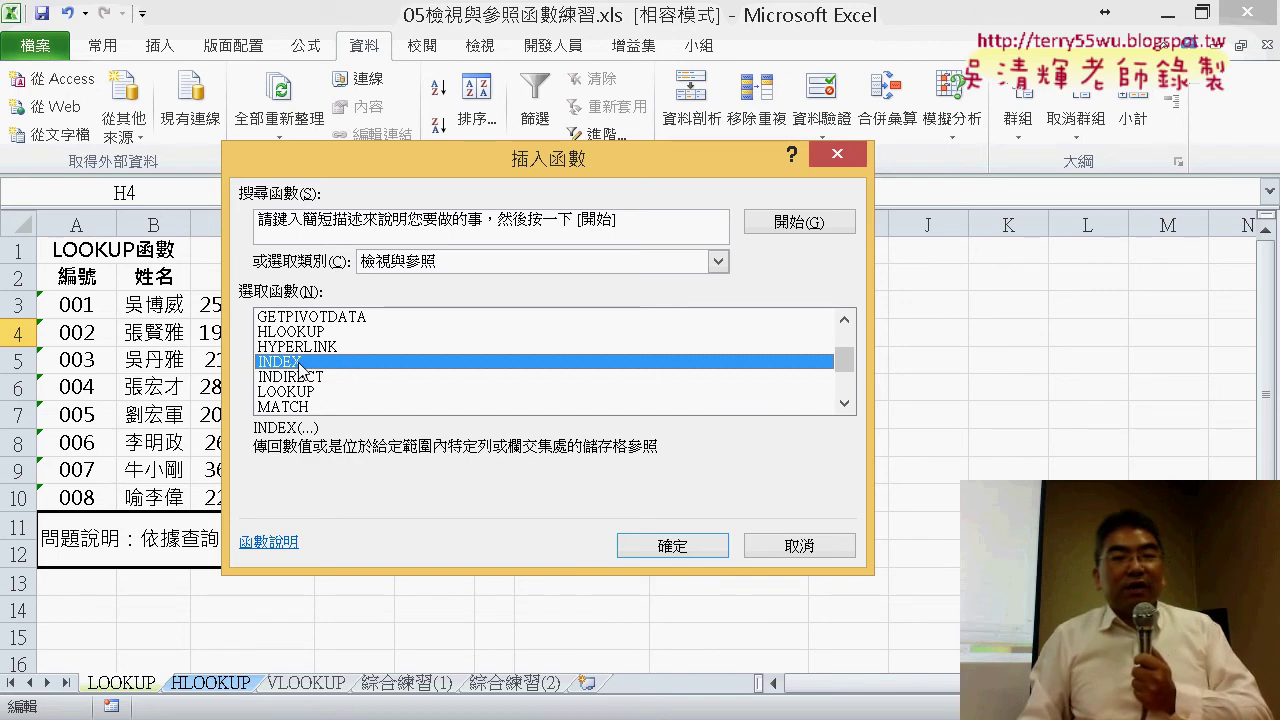
click(302, 380)
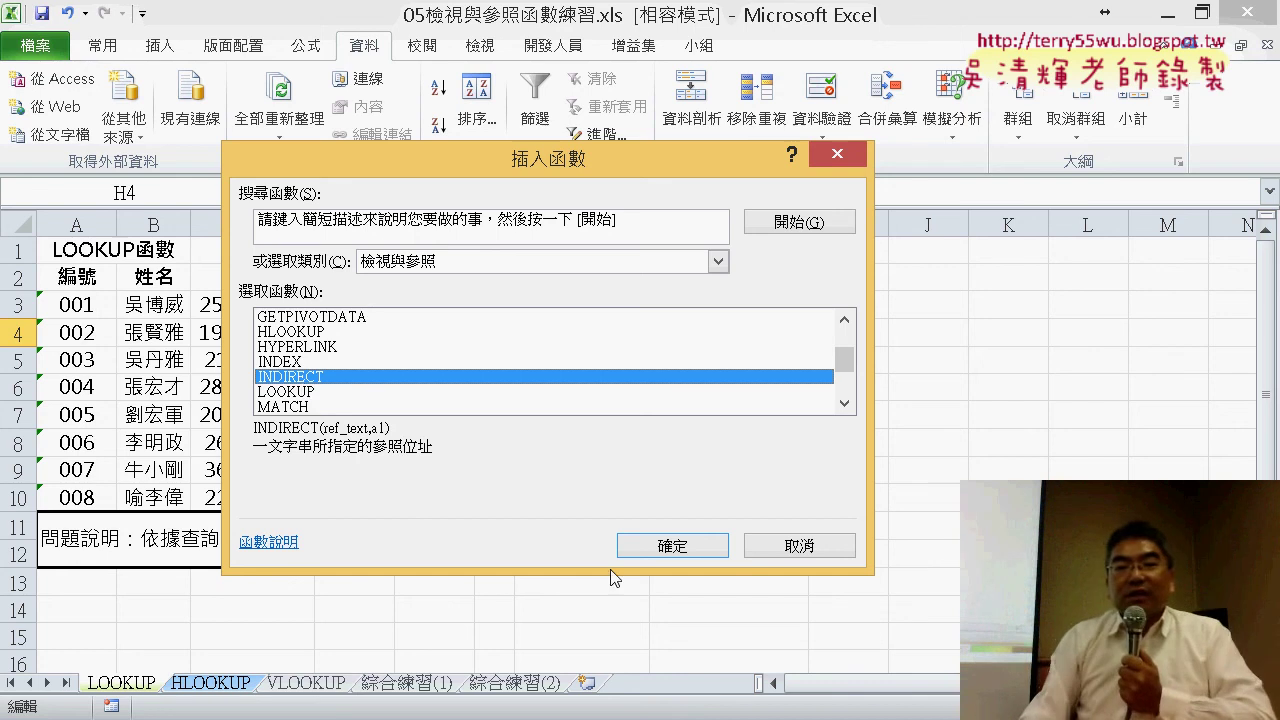
Cancel Insert Function, leave H3's dropdown at 001, and select H4
click(800, 545)
click(778, 313)
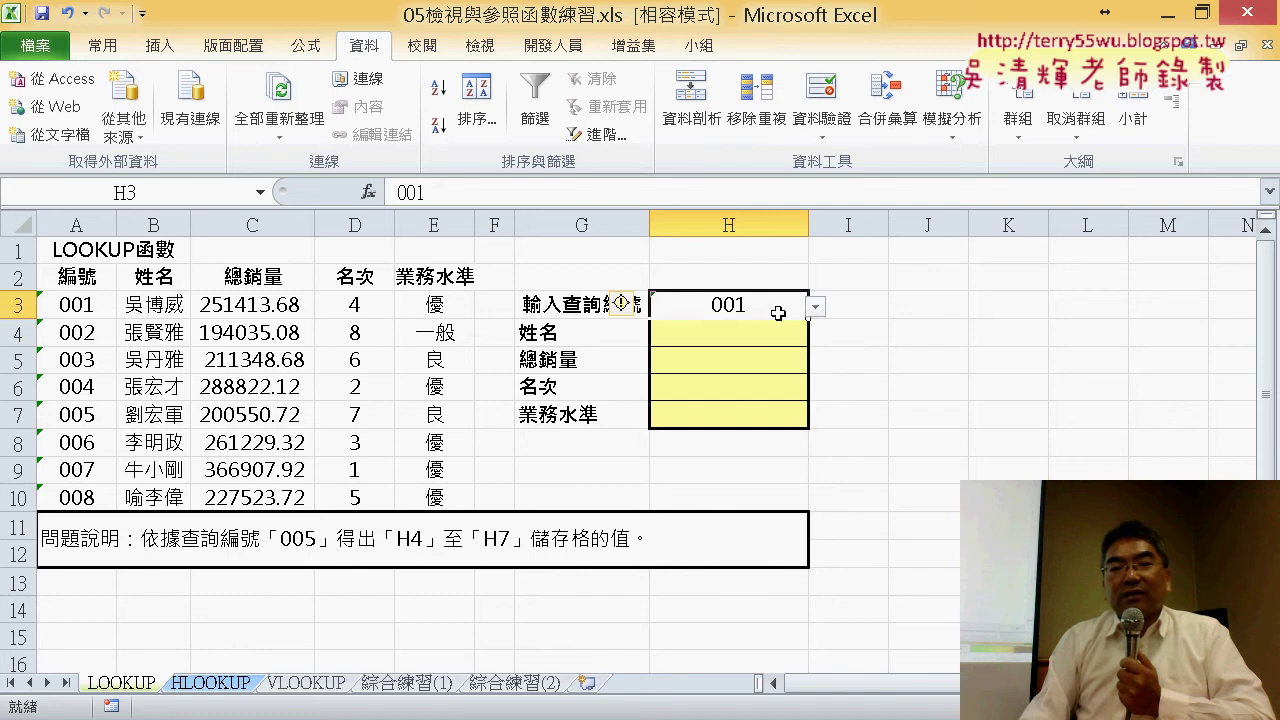
click(818, 310)
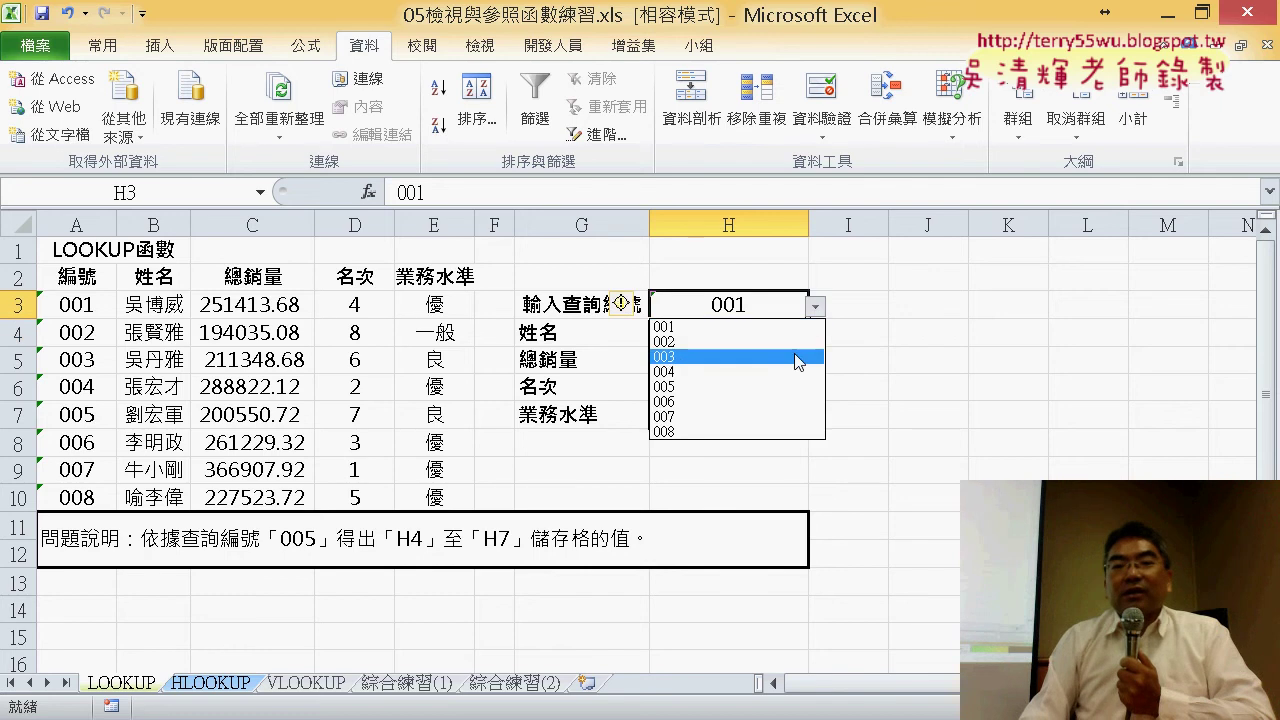
click(900, 320)
click(745, 339)
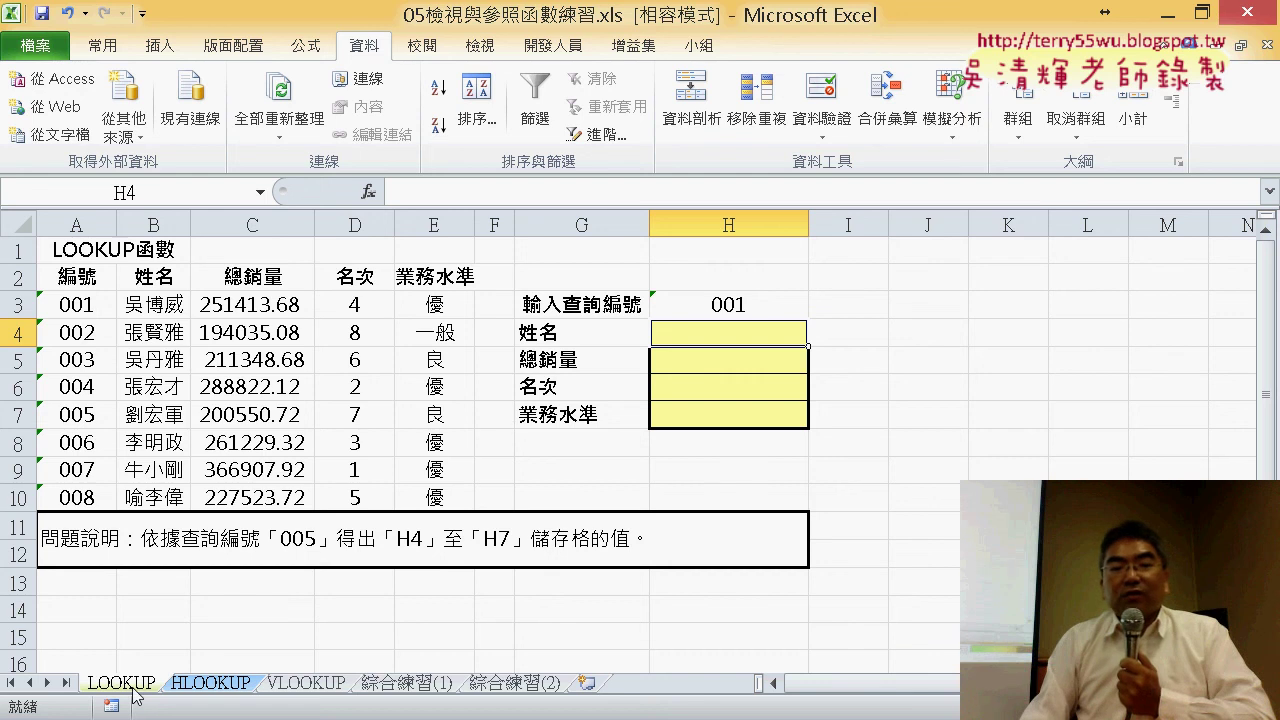
Copy the LOOKUP sheet and rename the copy VLOOKUP
drag(170, 683, 205, 678)
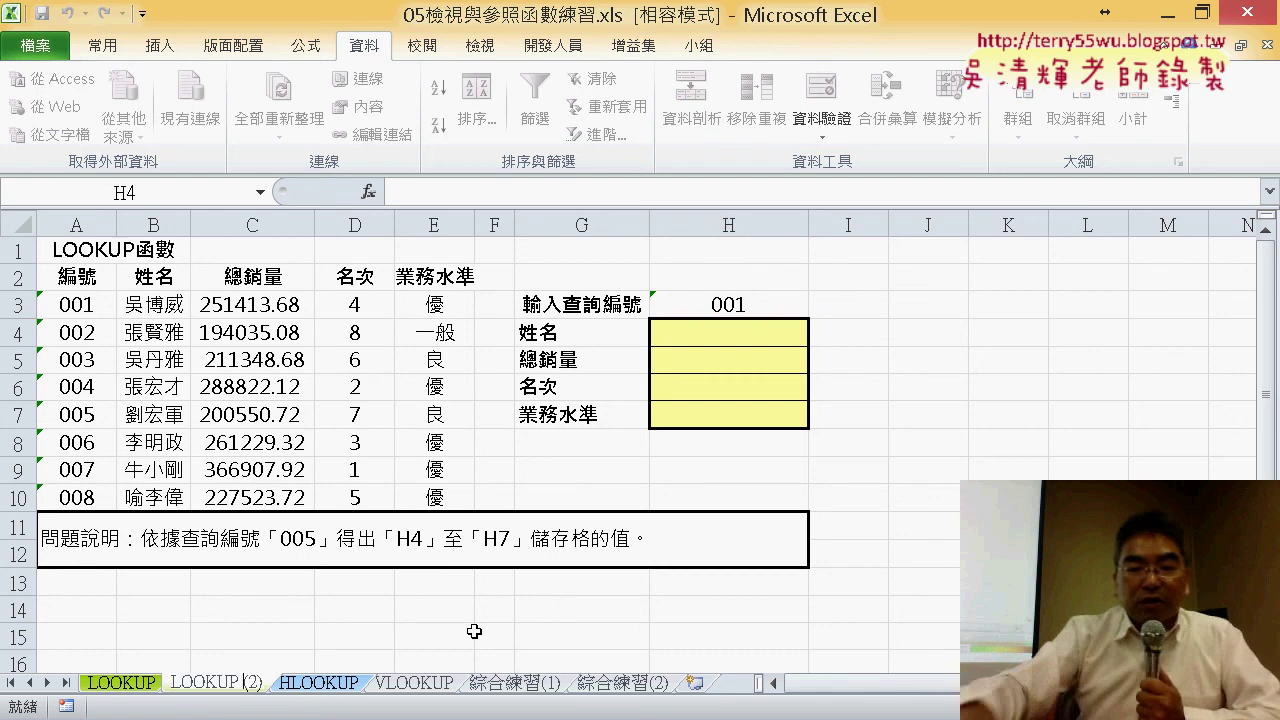
key(BackSpace)
key(BackSpace)
key(BackSpace)
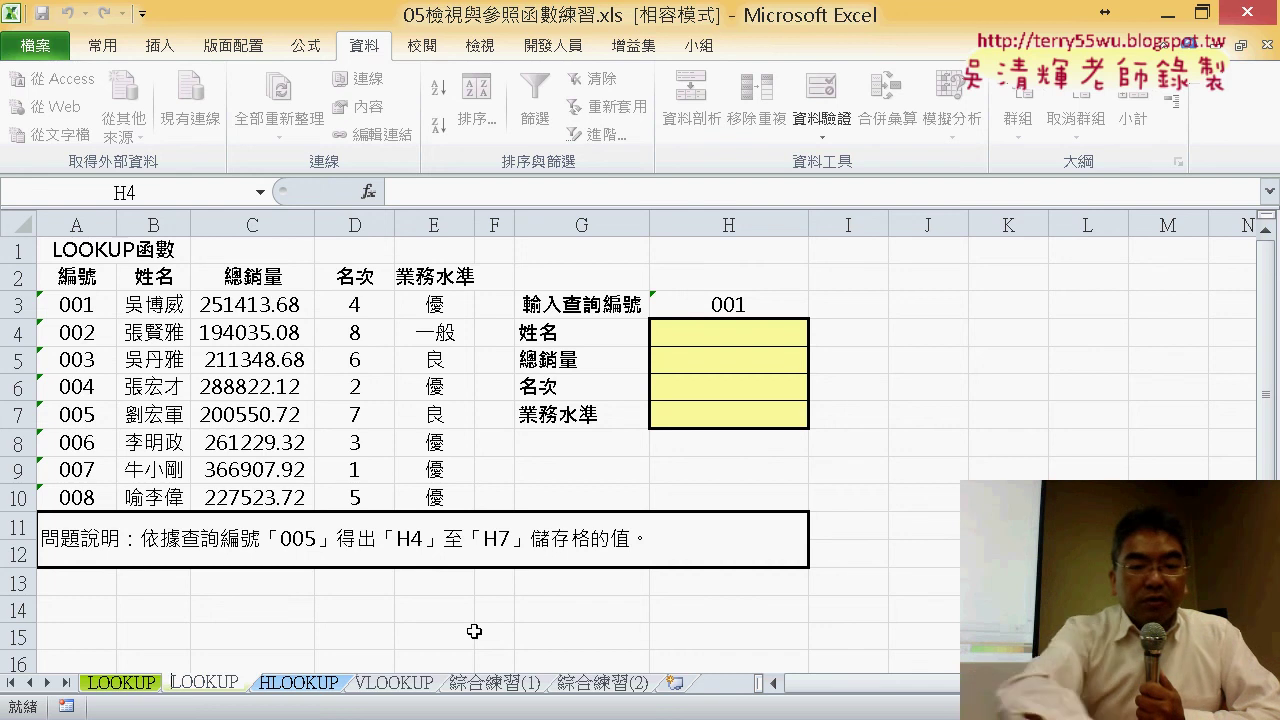
text(V)
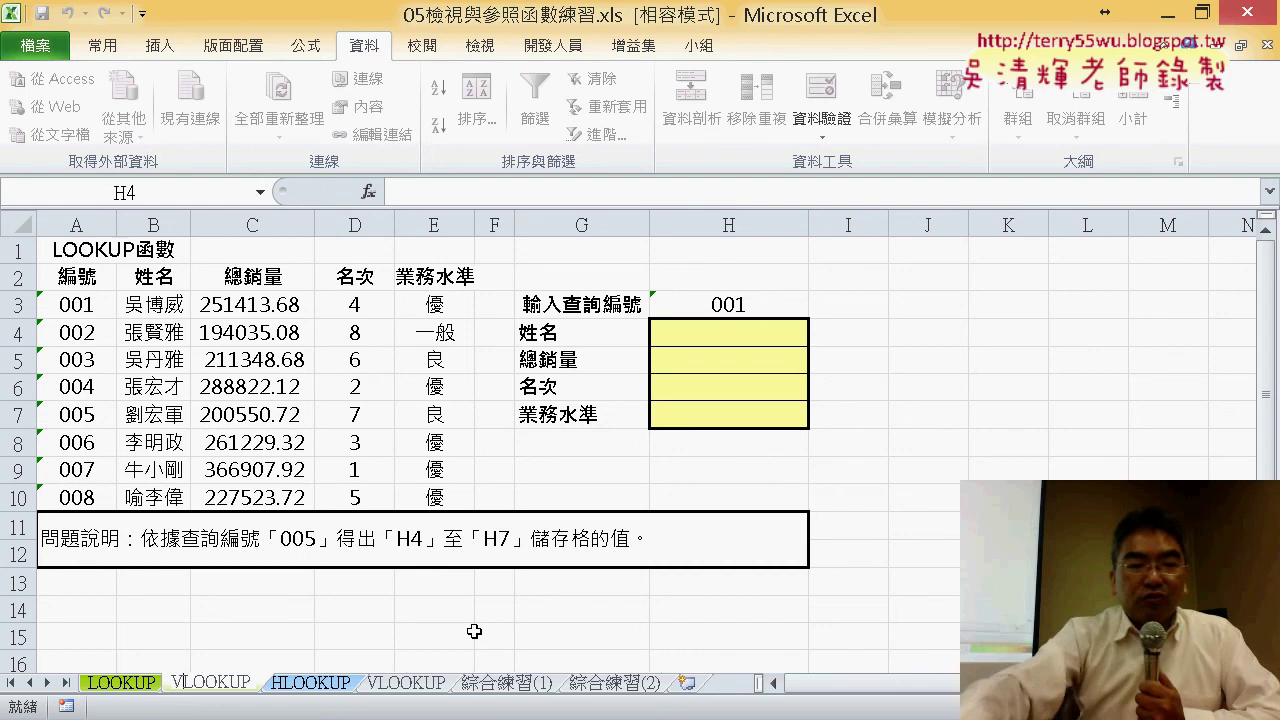
key(Return)
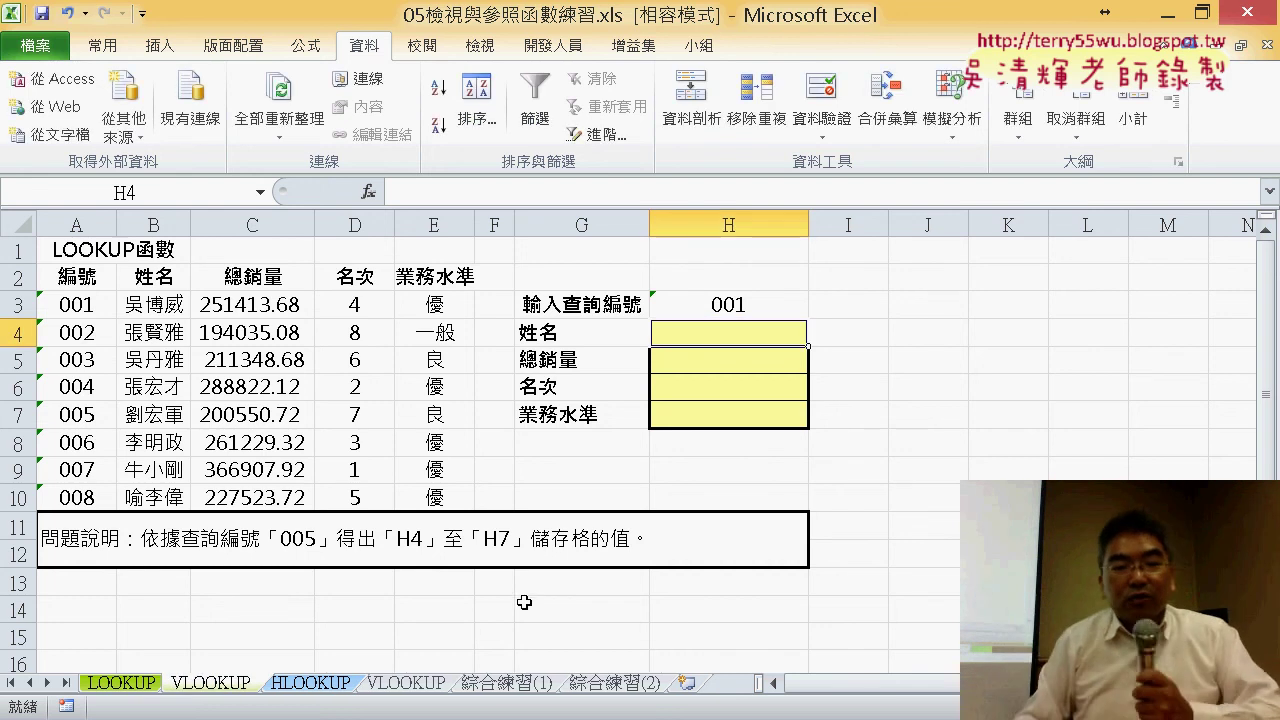